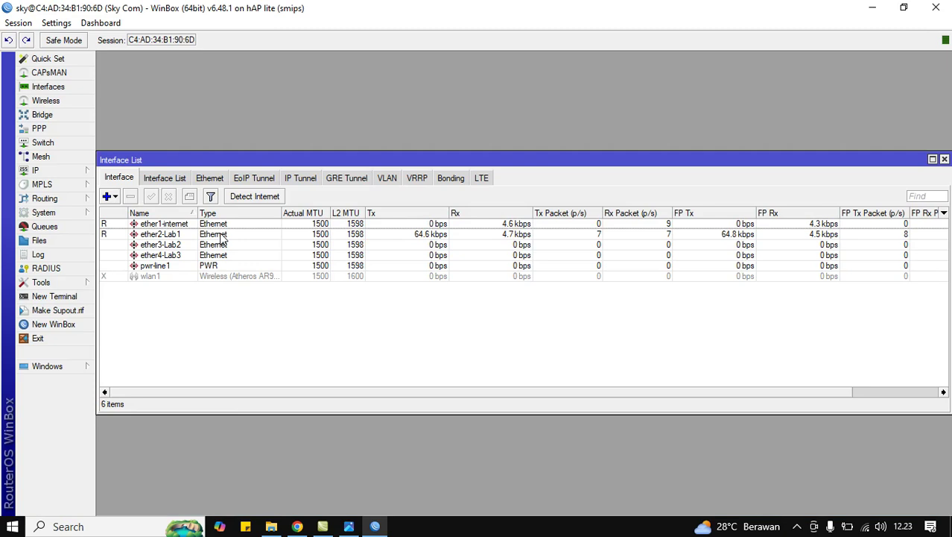
Step: Review the router's Ethernet interfaces for the three labs and the wireless interface table, closing each list after viewing
click(167, 236)
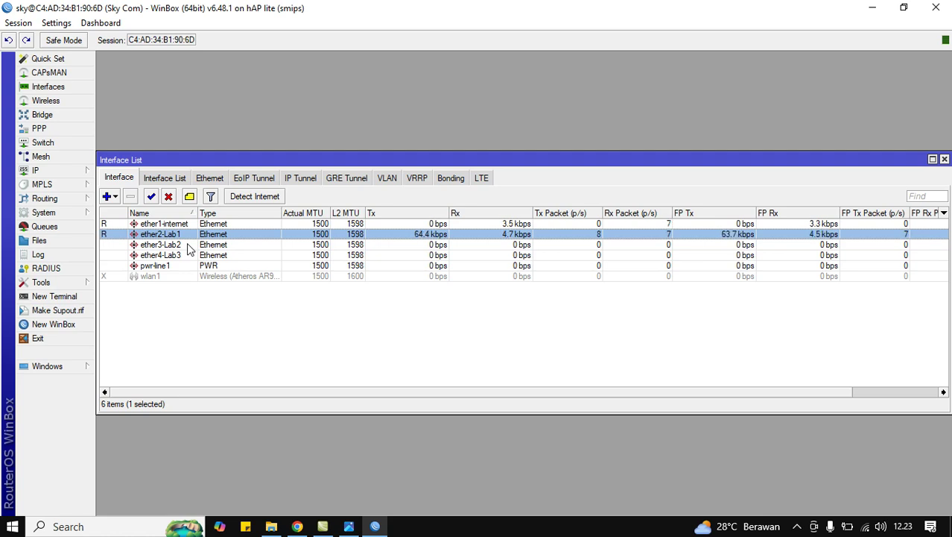
click(944, 160)
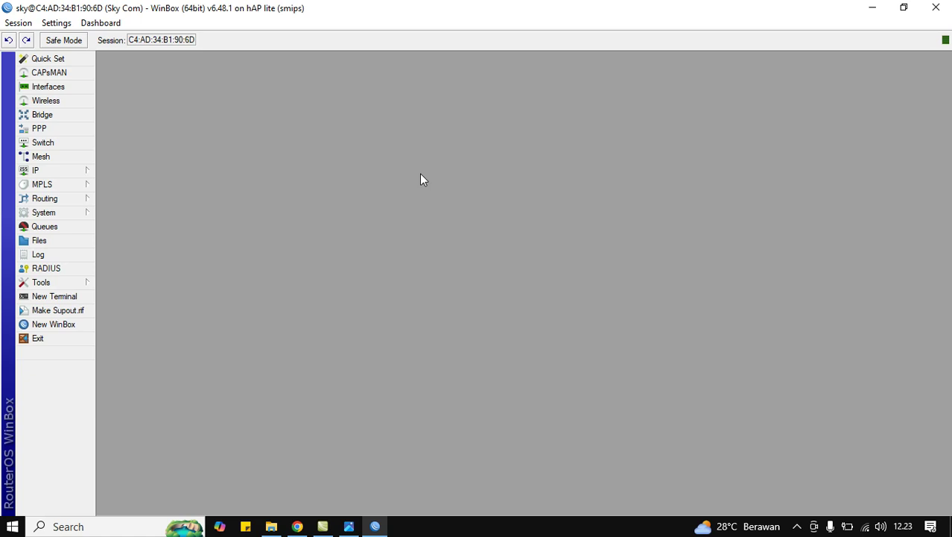
click(58, 102)
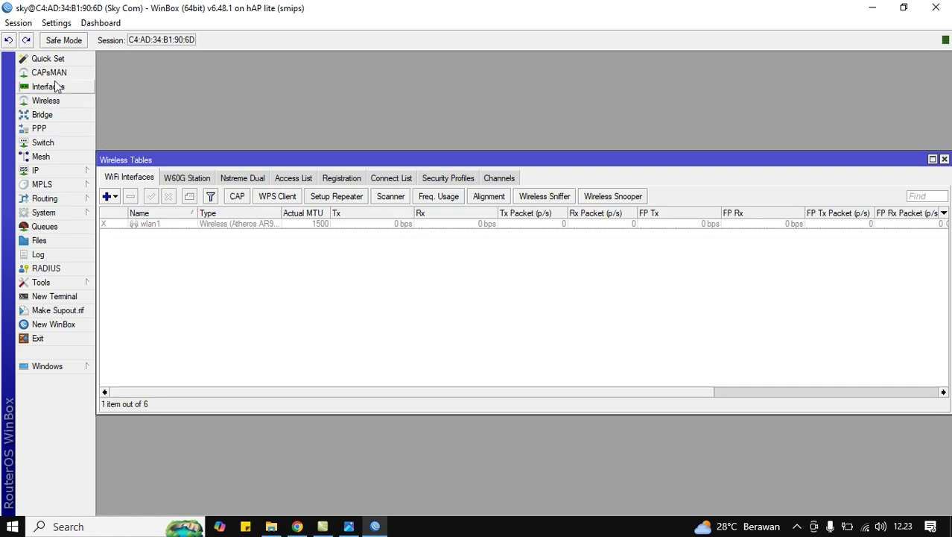
click(945, 159)
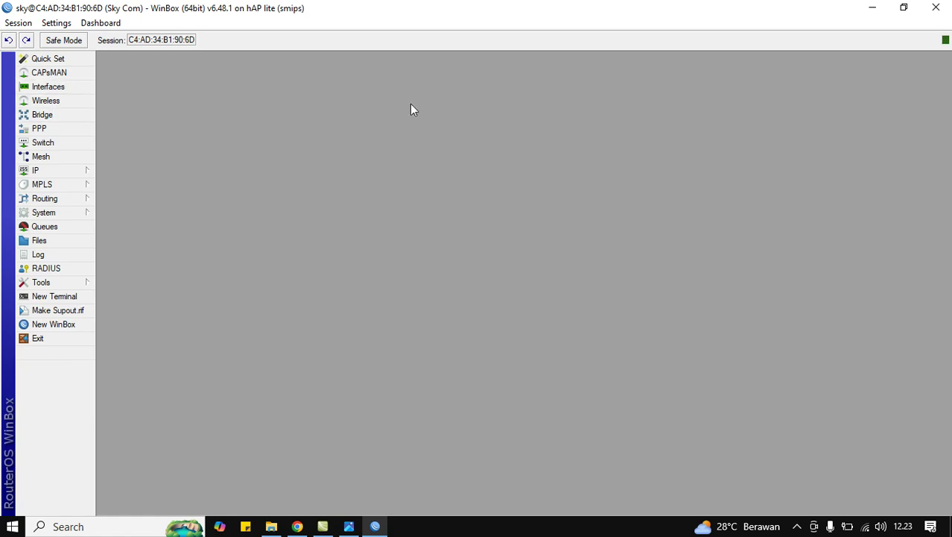
click(78, 86)
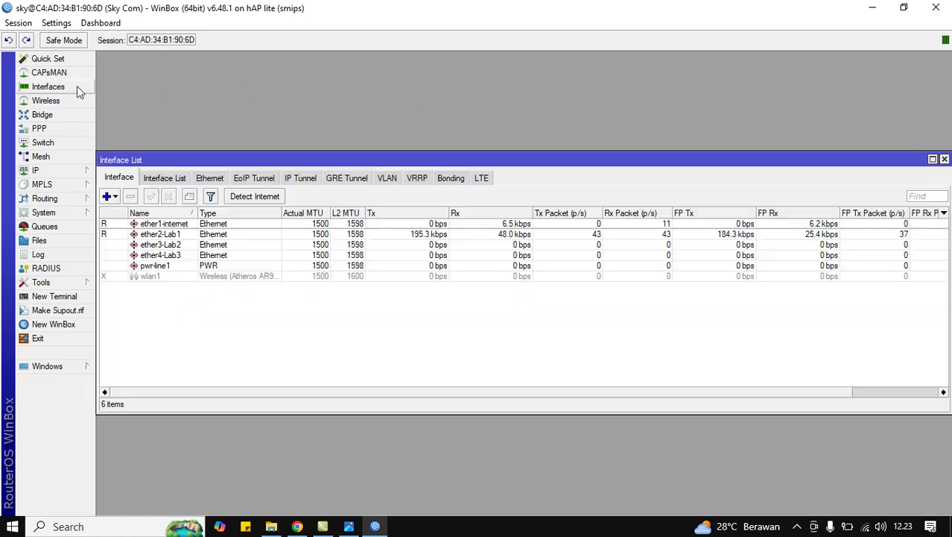
click(192, 235)
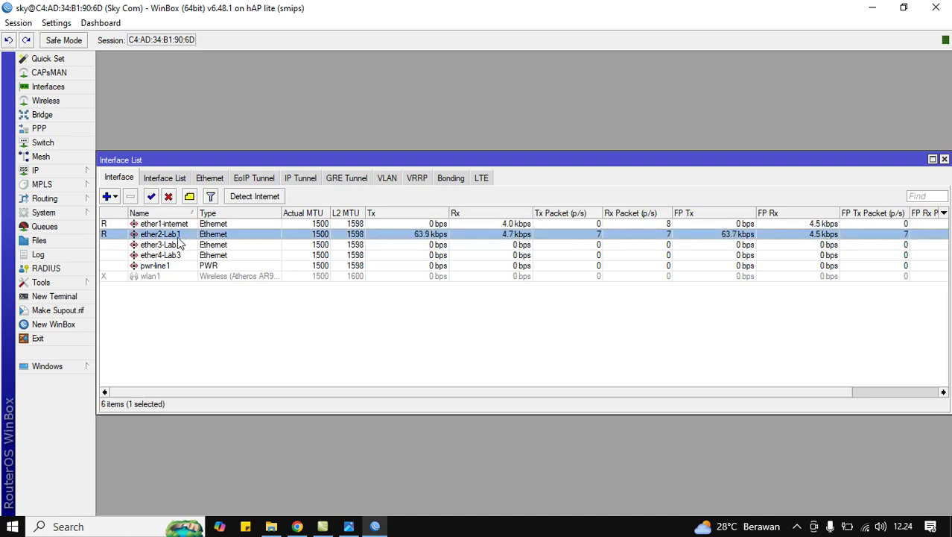
click(188, 246)
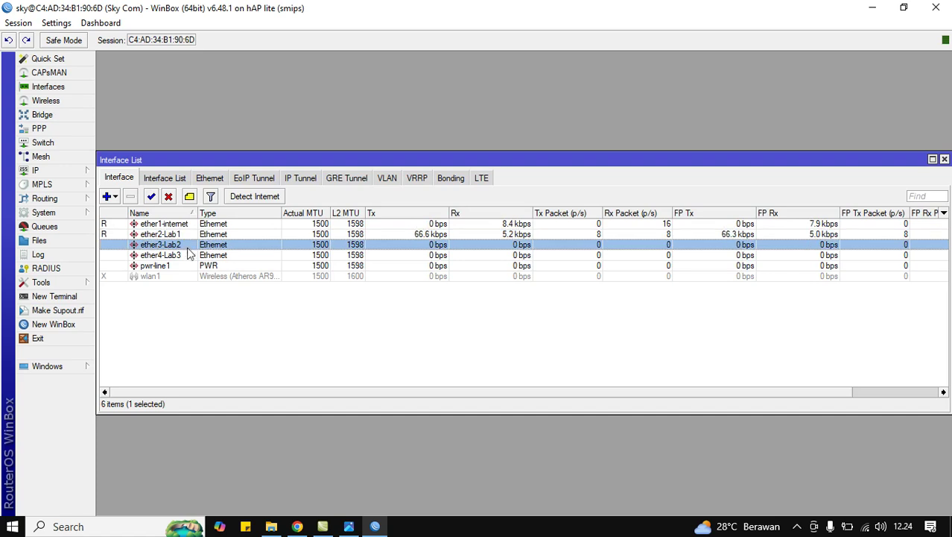
click(187, 255)
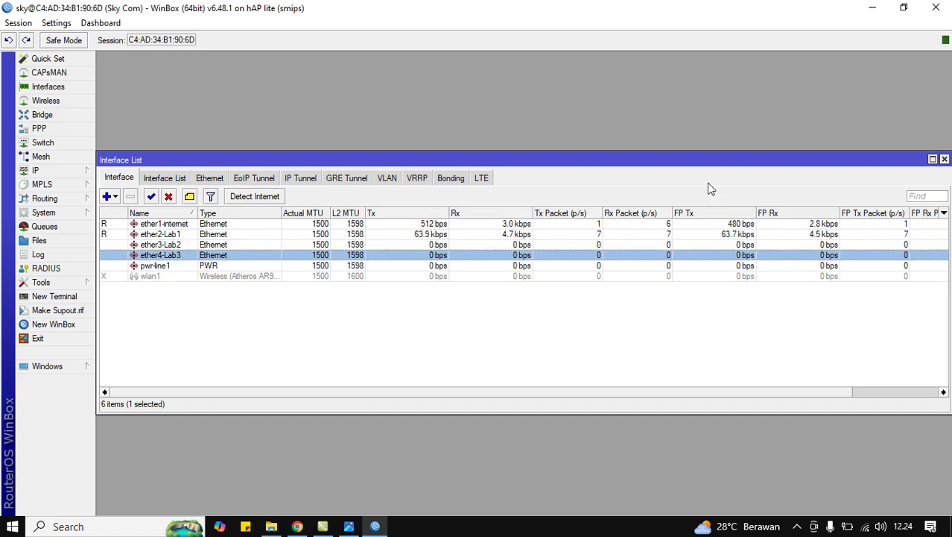
click(944, 160)
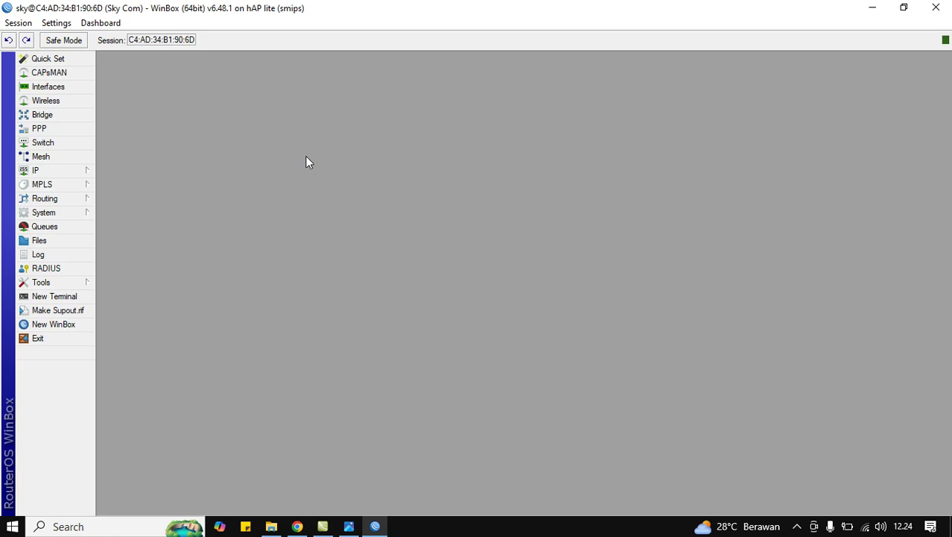
Step: Open the IP address list and the DHCP client list, resize the address list, and place the DHCP client list below it
click(78, 177)
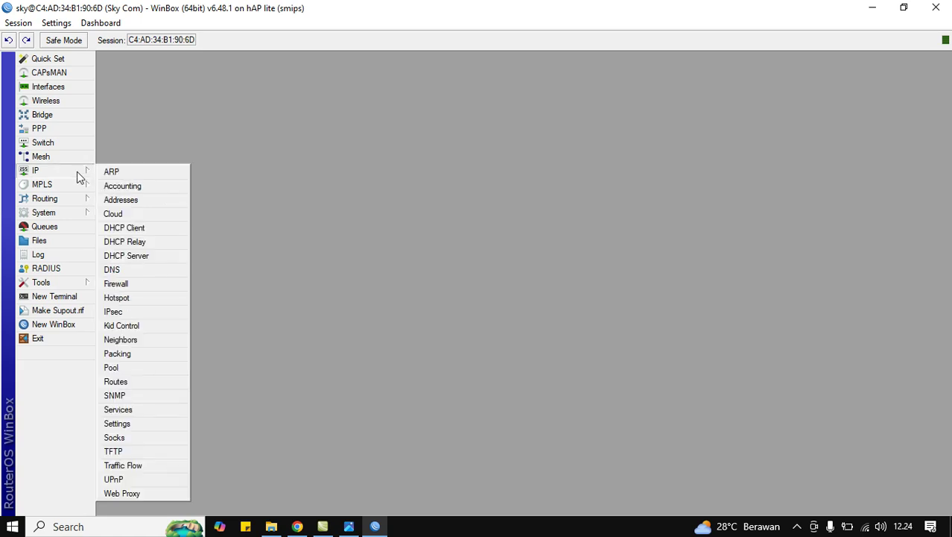
click(120, 200)
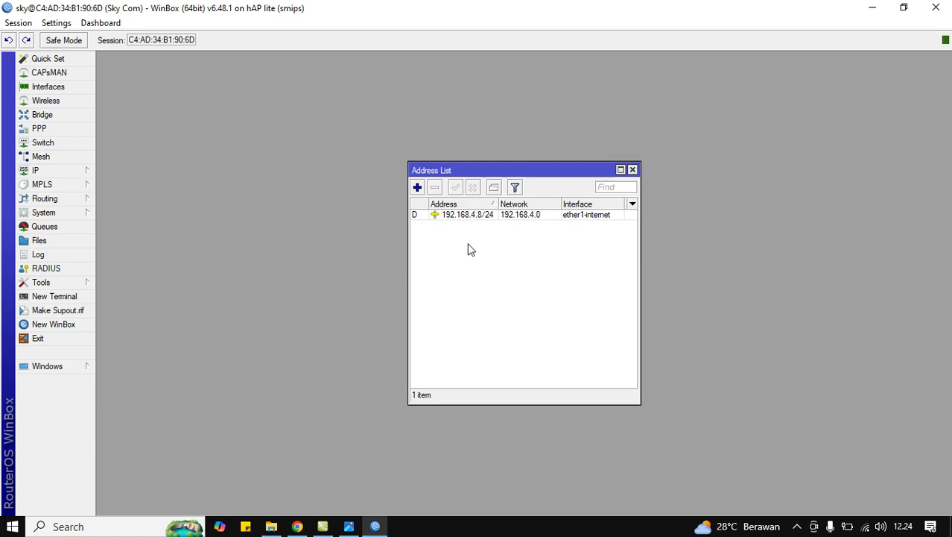
drag(461, 405, 450, 312)
drag(410, 259, 331, 256)
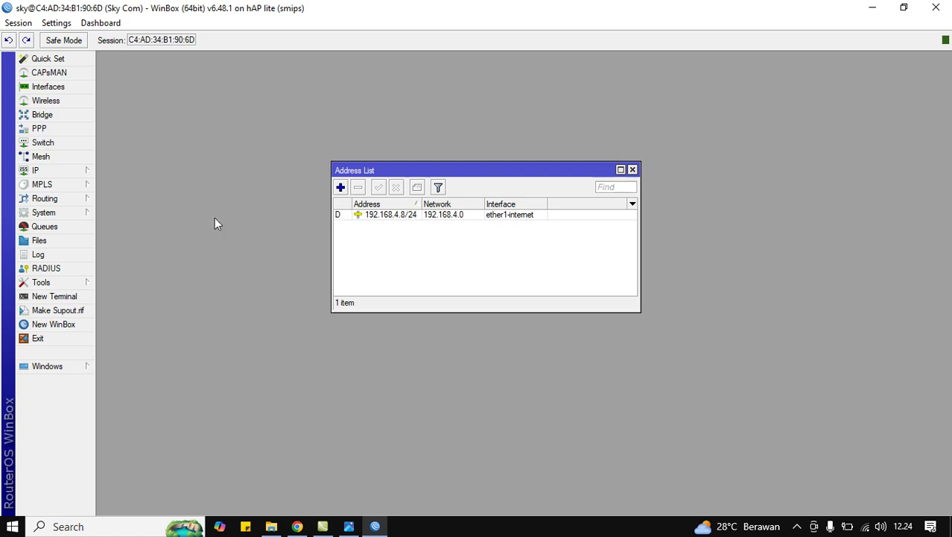
click(45, 172)
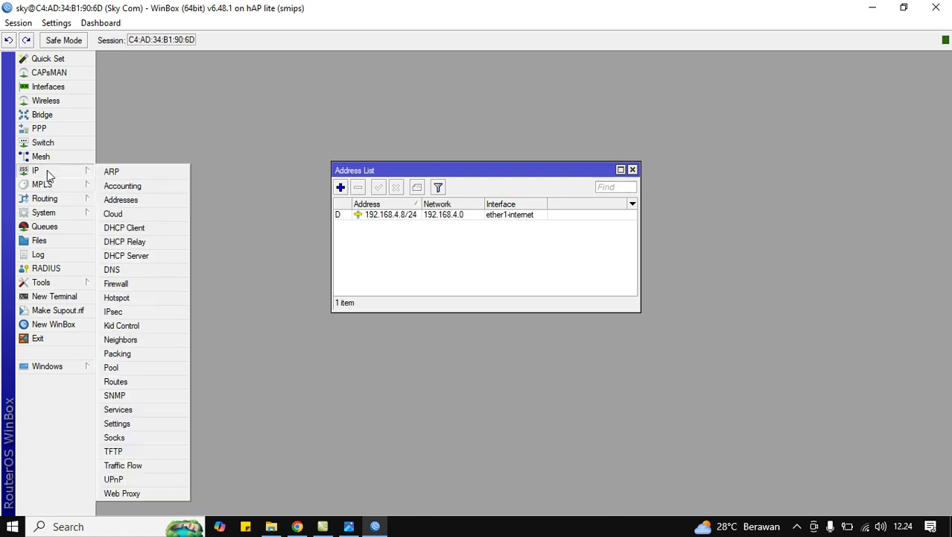
click(123, 229)
drag(439, 162, 398, 335)
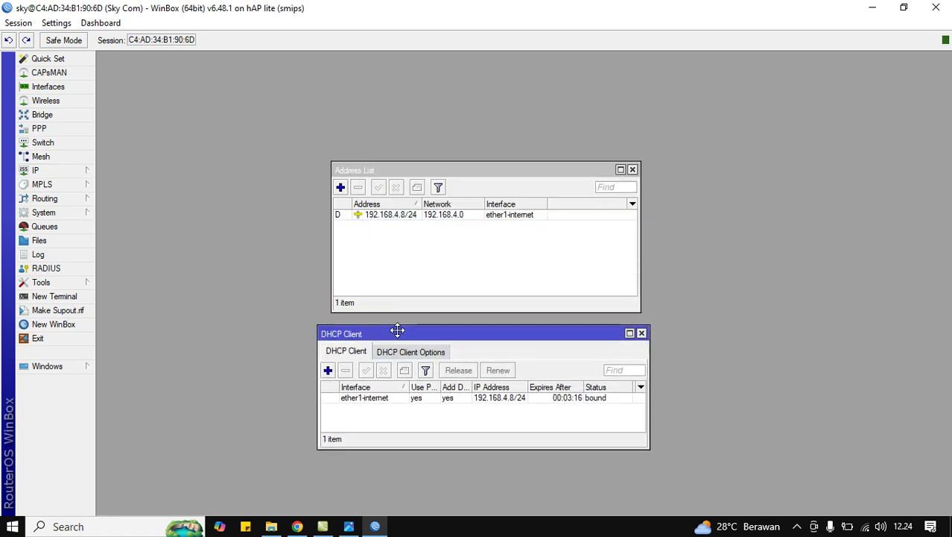
Step: Delete the ether1-internet DHCP client and recreate it on the same interface with default settings, closing the client list
click(412, 399)
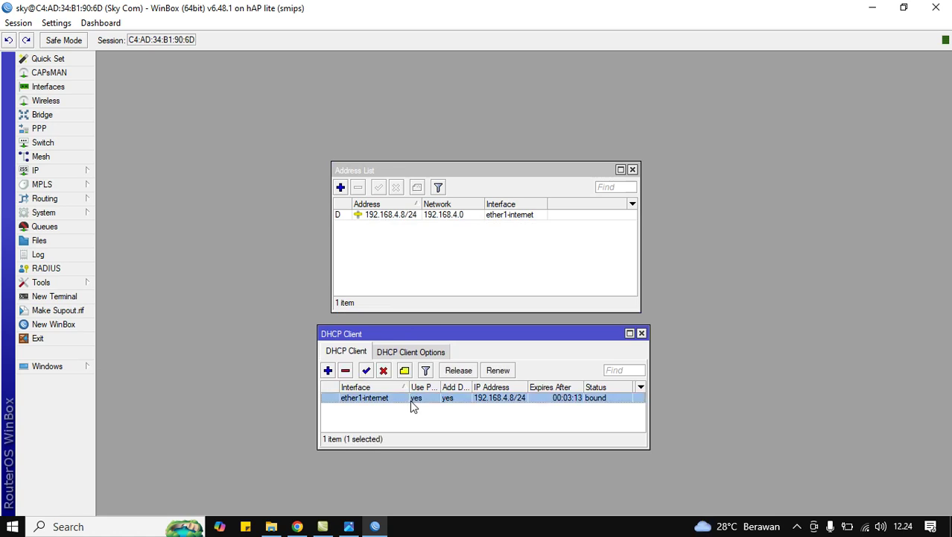
click(345, 370)
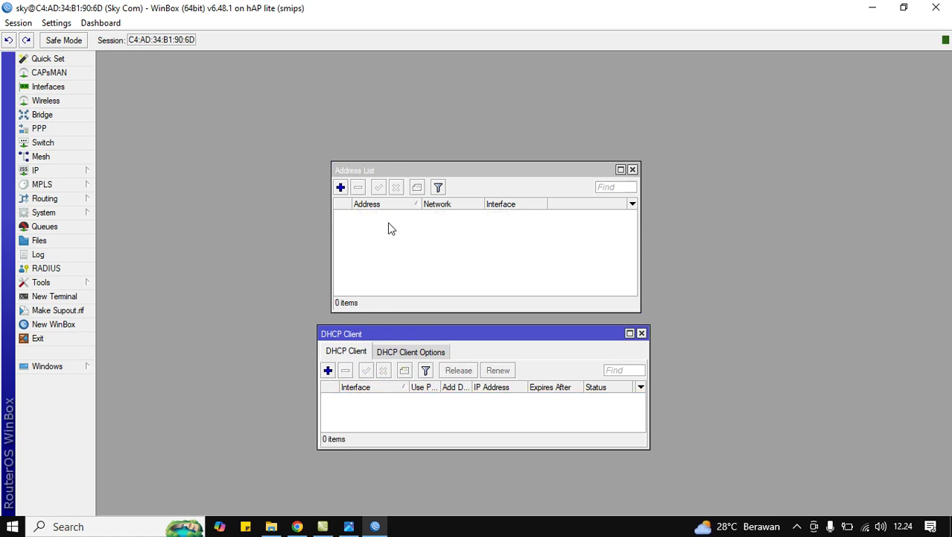
click(328, 371)
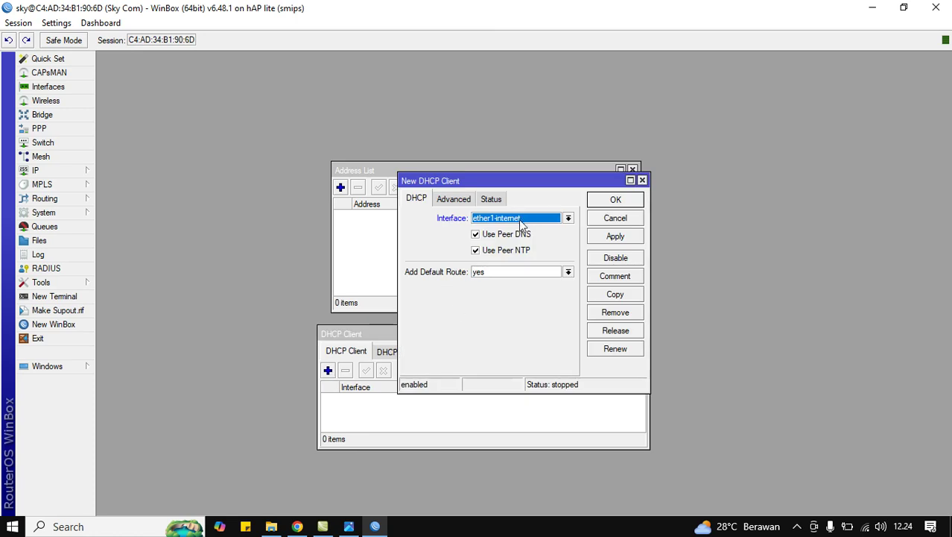
click(615, 199)
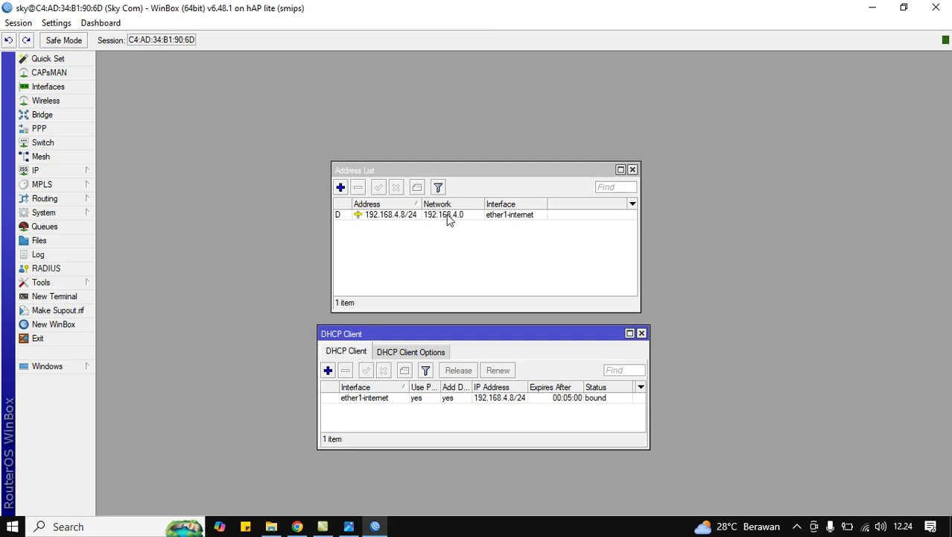
click(641, 333)
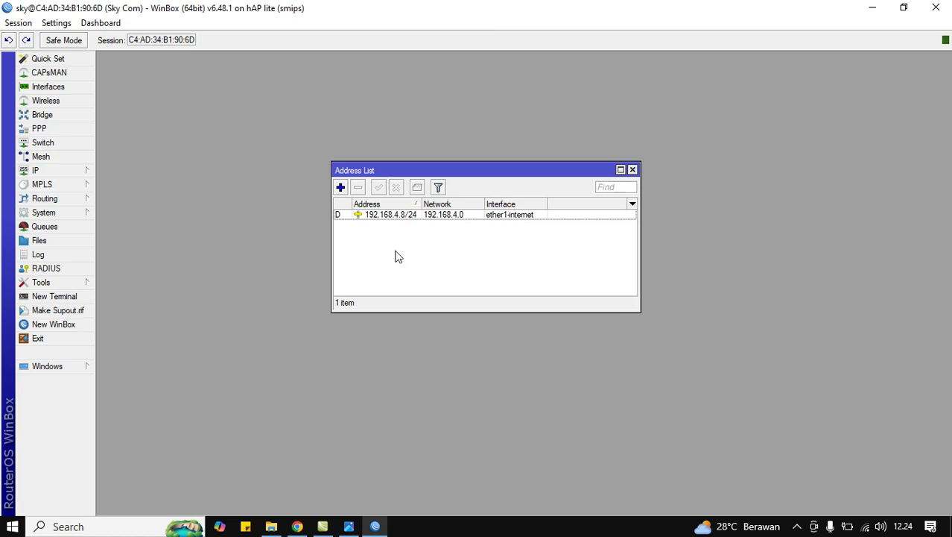
Step: Add the IP address 192.168.10.1/24 on interface ether2-Lab1 and widen the list's Address column
click(341, 188)
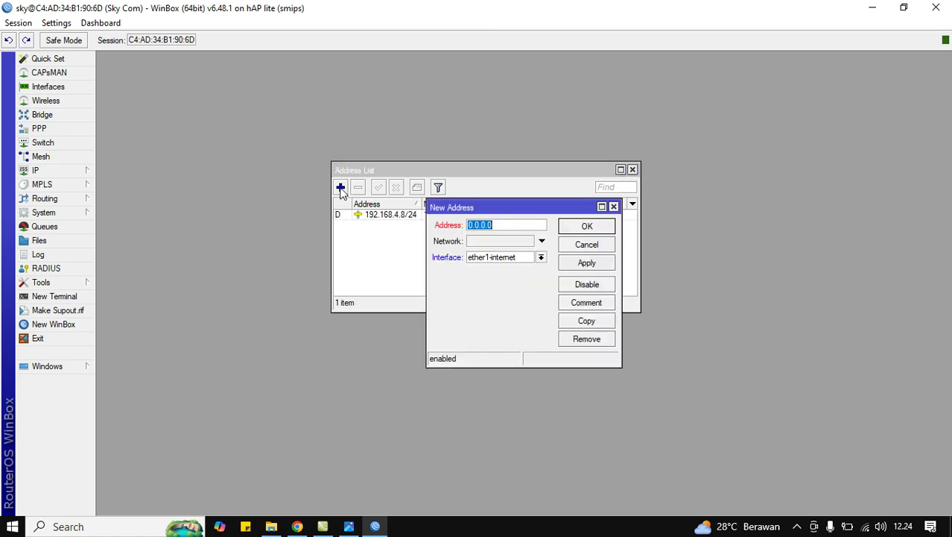
text(192.168.10.1/24)
click(493, 257)
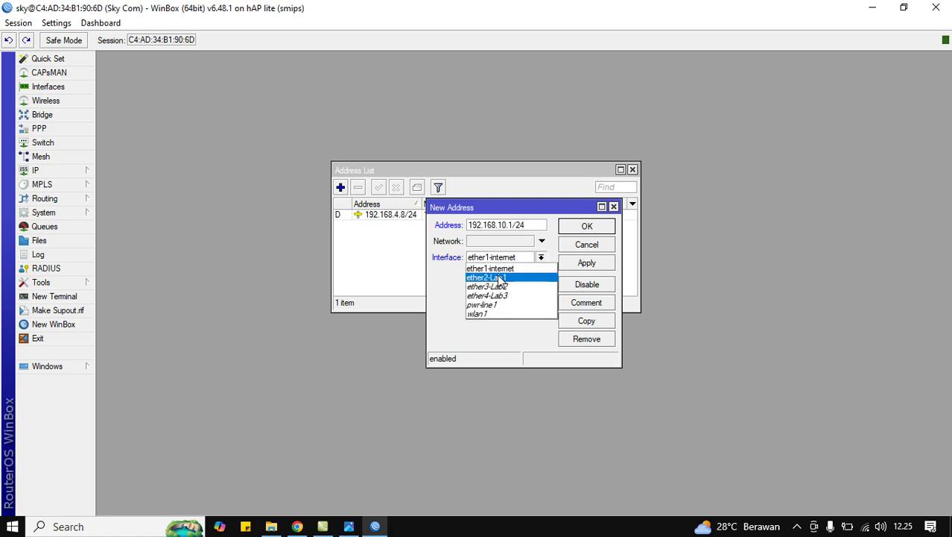
click(499, 278)
click(585, 227)
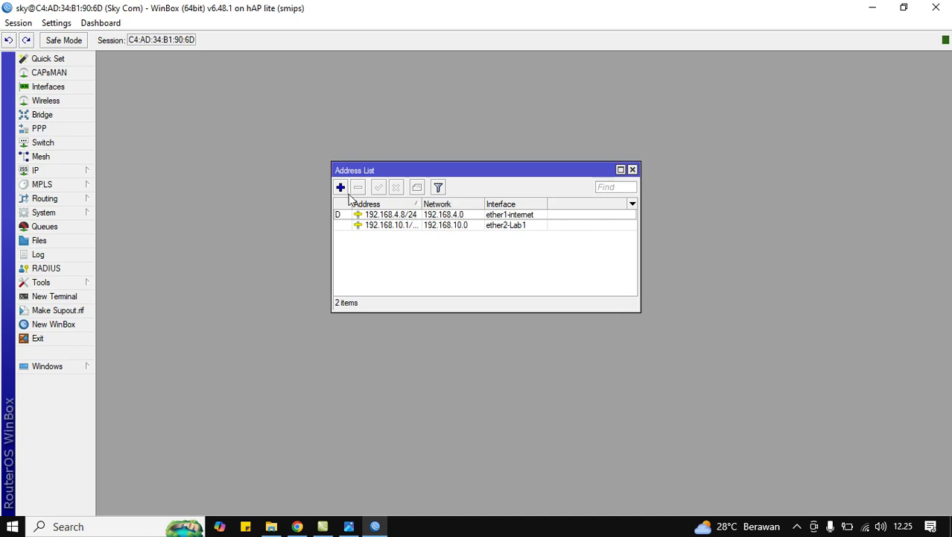
drag(421, 203, 451, 203)
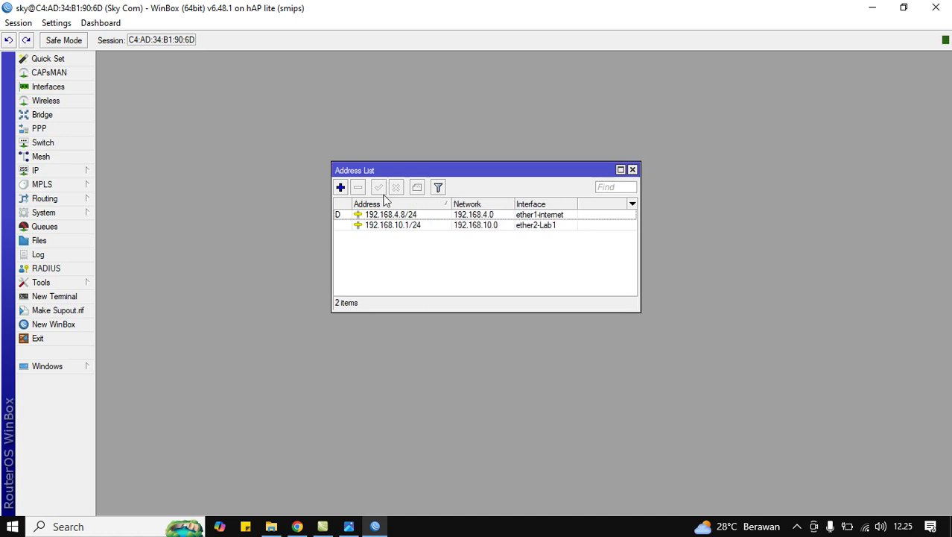
Step: Add the IP address 192.168.20.1/24 on interface ether3-Lab2
click(341, 188)
text(192.168.20.1/24)
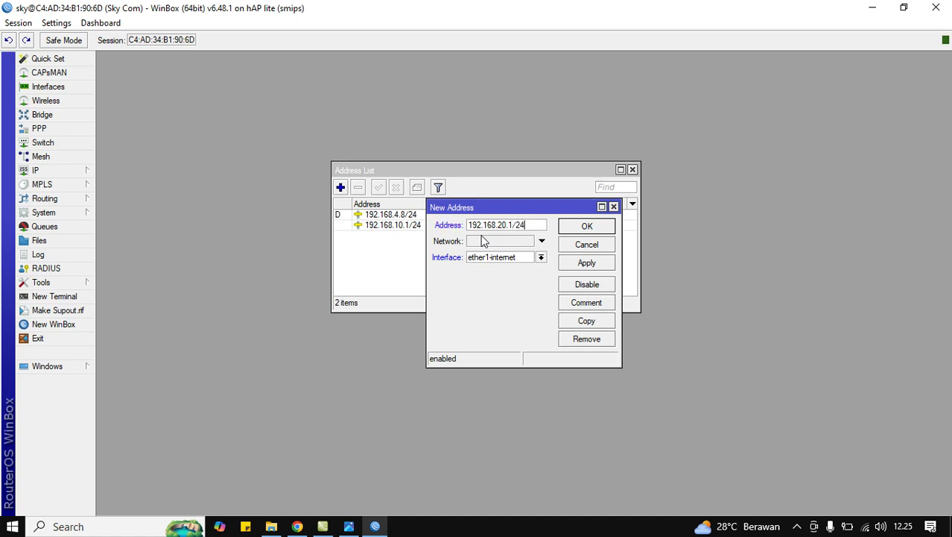
click(498, 259)
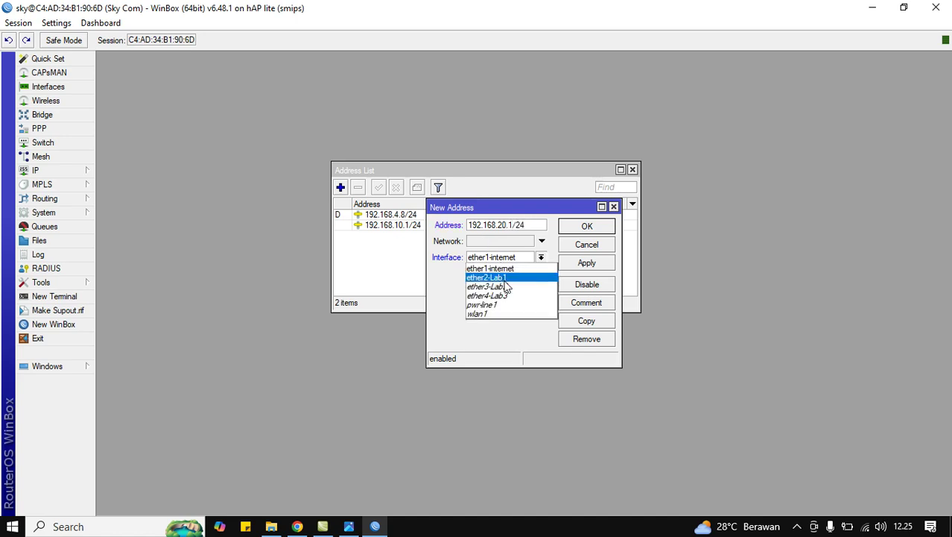
click(506, 286)
click(587, 226)
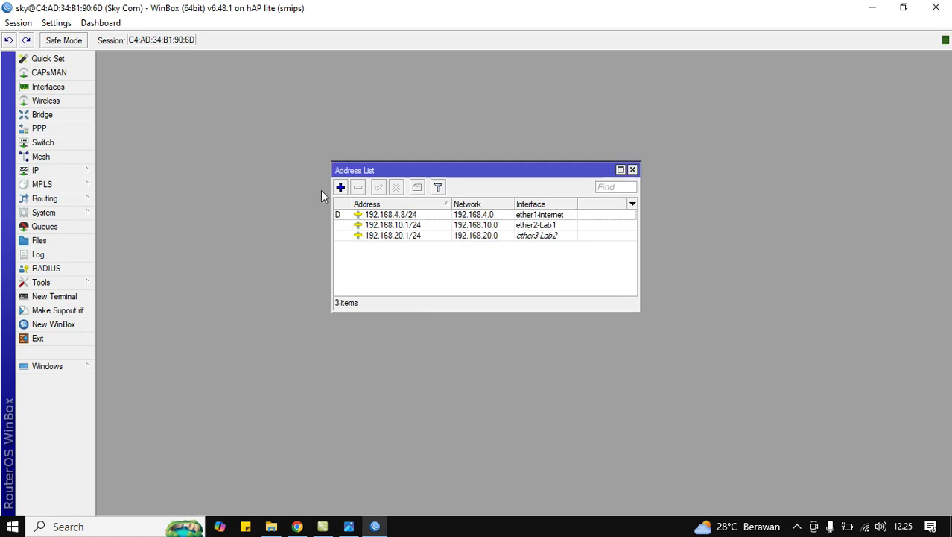
Step: Add the IP address 192.168.30.1/24 on interface ether4-Lab3
click(340, 188)
text(19)
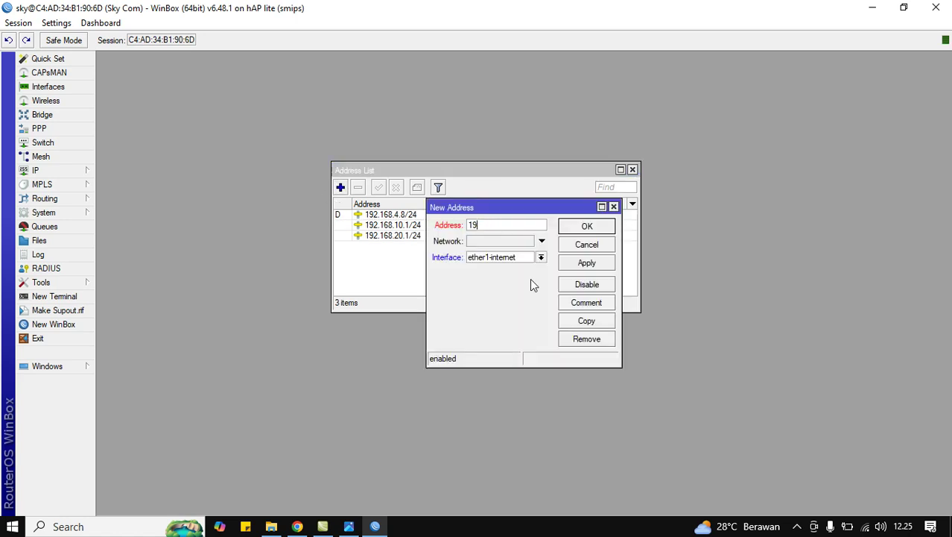
text(2.168.30.1/24)
click(496, 258)
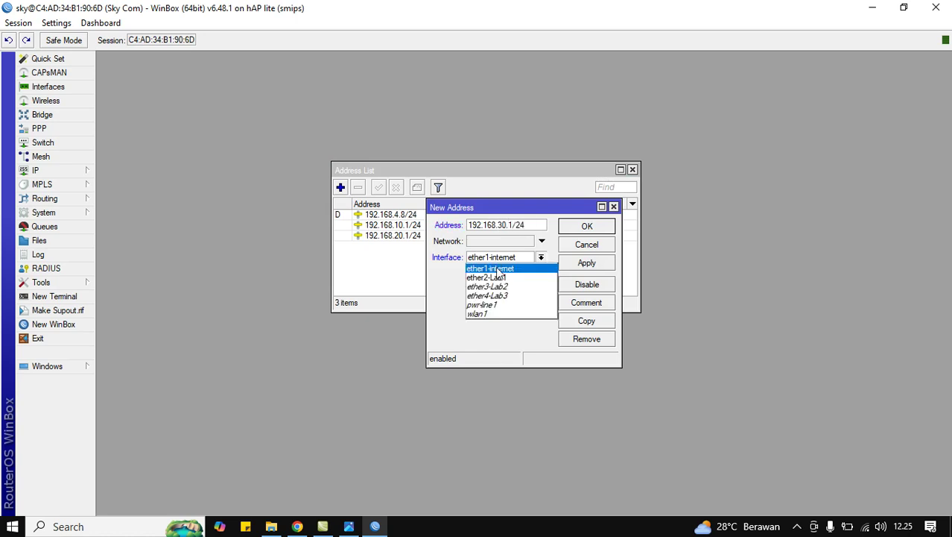
click(508, 298)
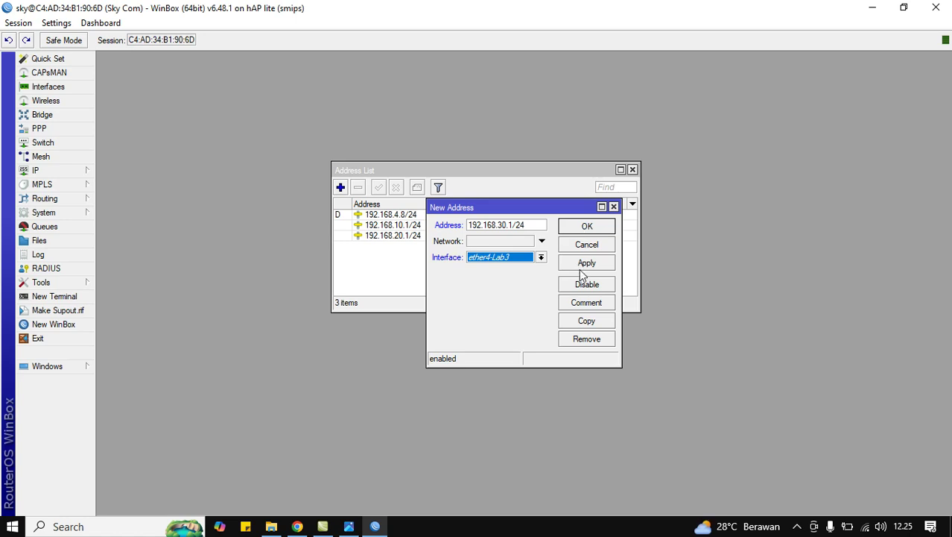
click(583, 227)
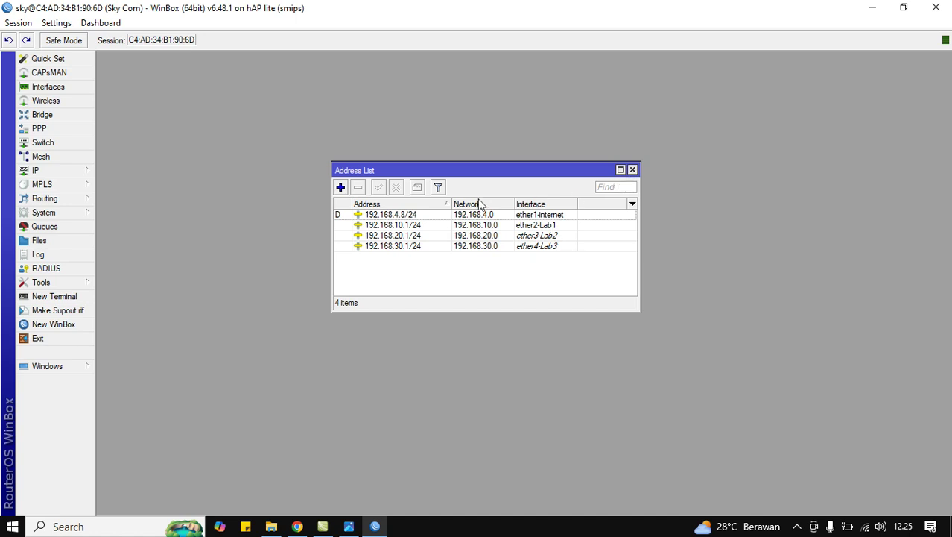
Step: Open the DHCP server list, arrange it below the address list, make it taller, and widen the Add ARP For Leases column
drag(476, 173, 630, 69)
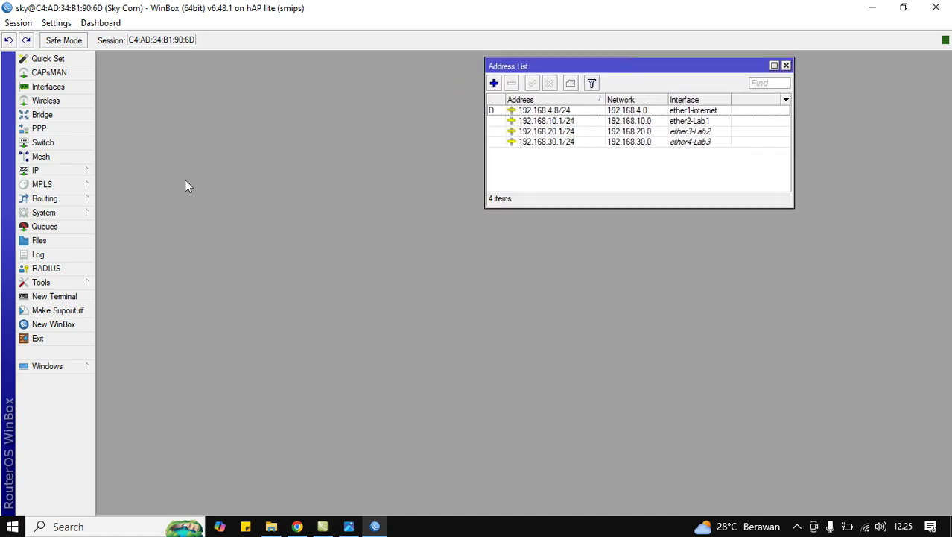
click(66, 172)
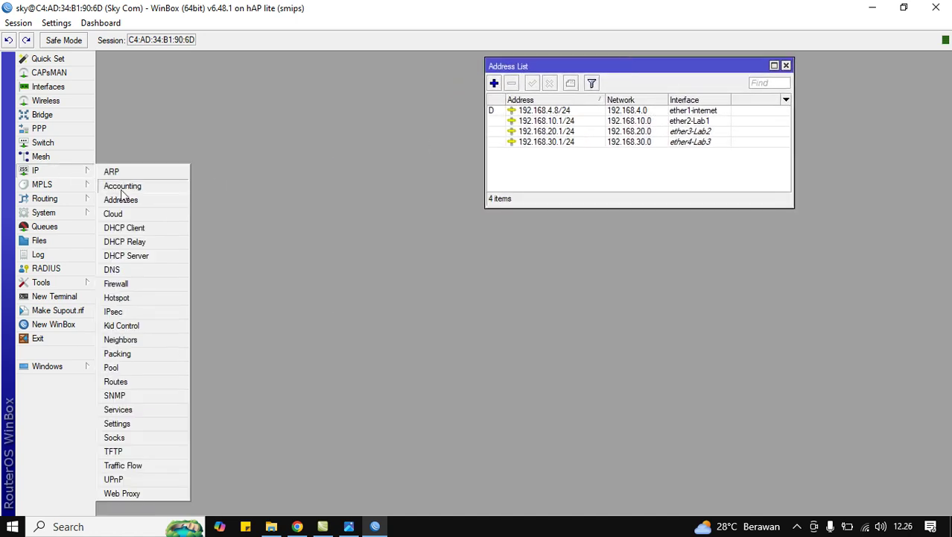
click(157, 255)
drag(232, 155, 281, 247)
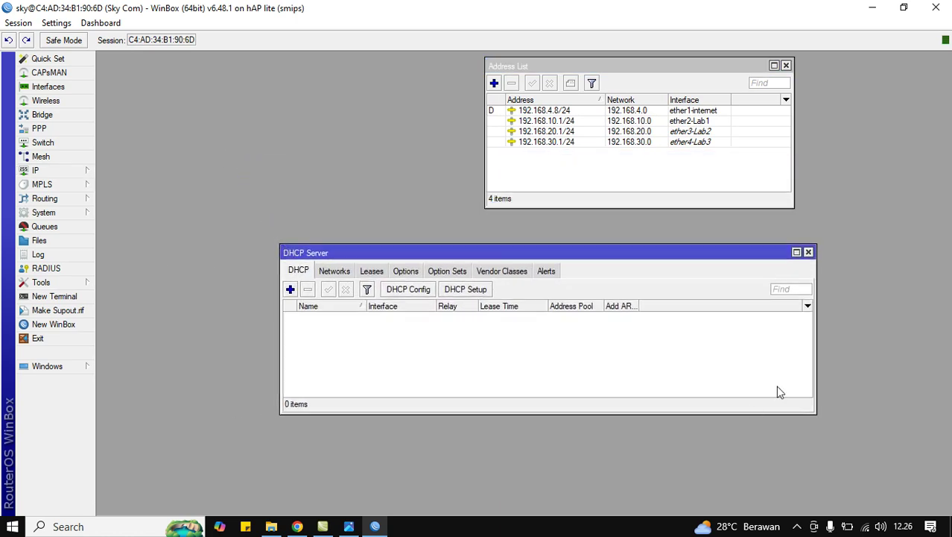
drag(816, 413, 790, 453)
drag(640, 306, 704, 305)
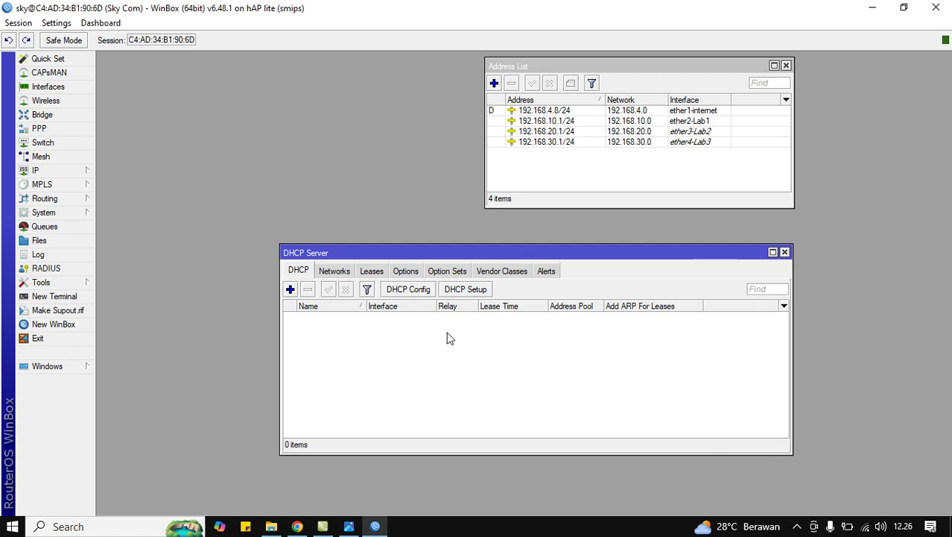
drag(322, 252, 395, 240)
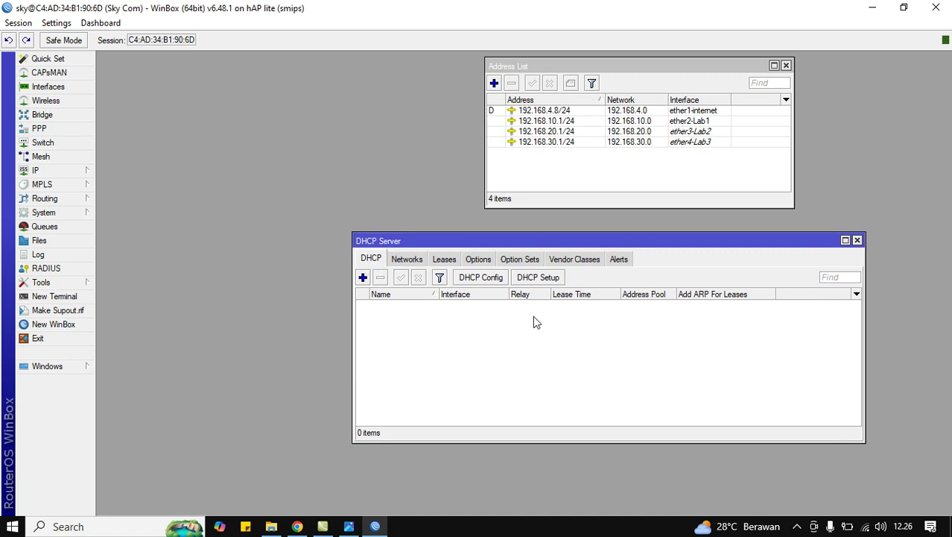
Step: Start DHCP Setup on interface ether2-Lab1, widen its dialog, and accept the proposed network and the gateway 192.168.10.1
click(531, 280)
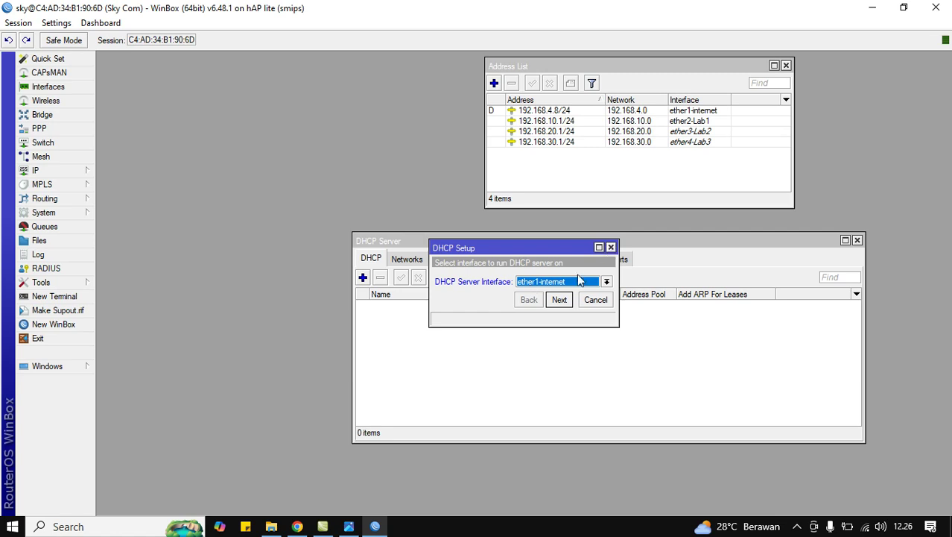
click(562, 284)
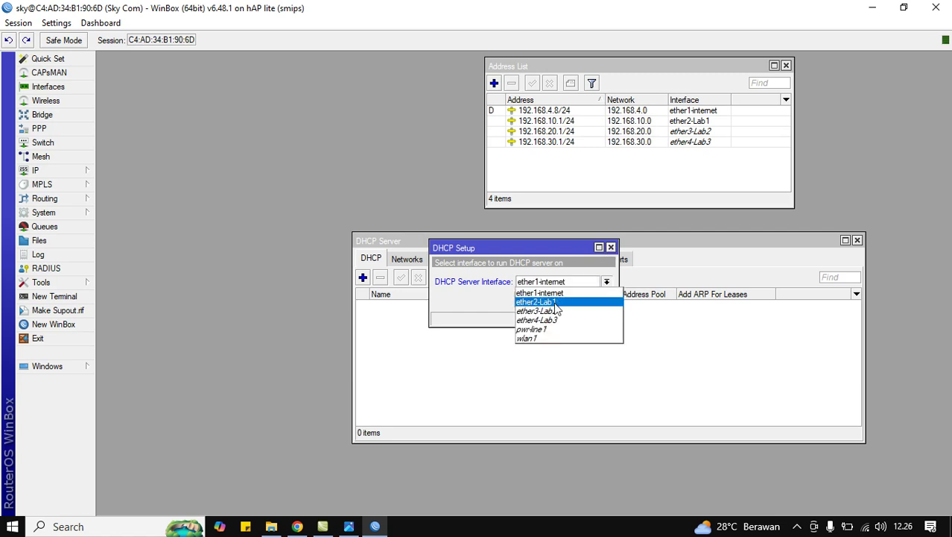
click(556, 303)
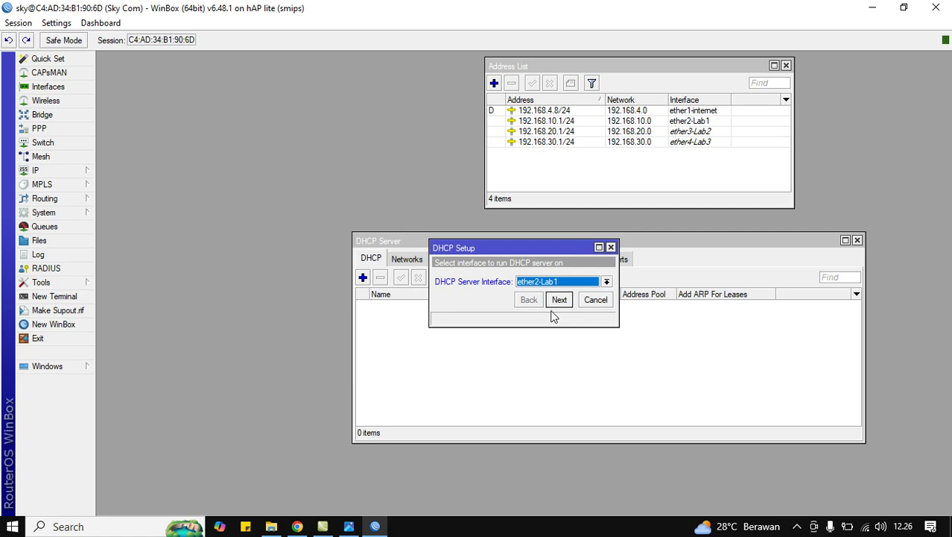
click(559, 299)
click(559, 299)
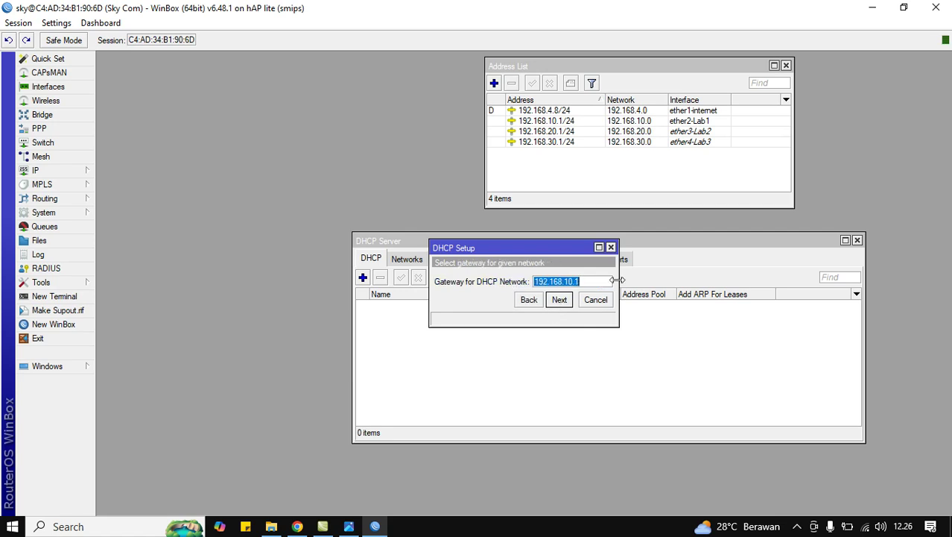
drag(617, 279, 777, 280)
click(718, 299)
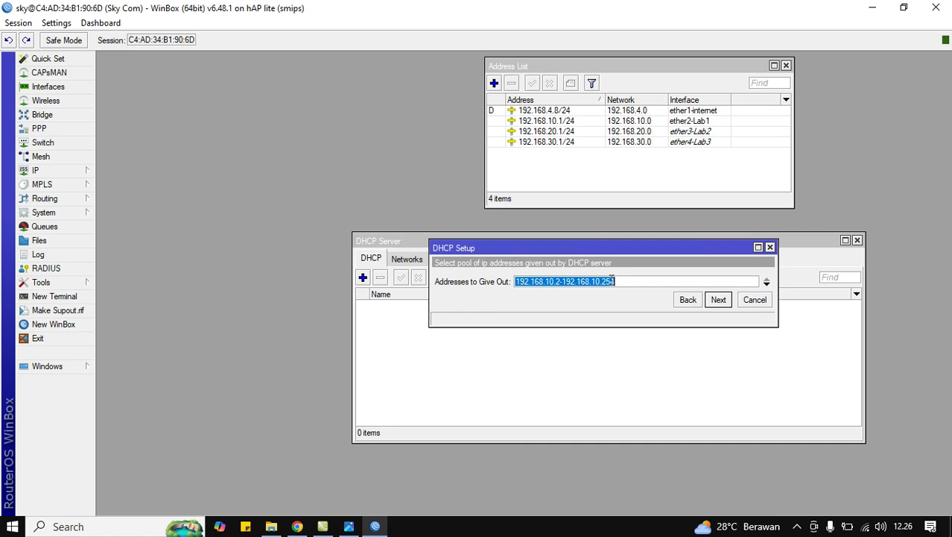
Step: Set the addresses to give out for ether2-Lab1 to 192.168.10.2-192.168.10.100
click(639, 281)
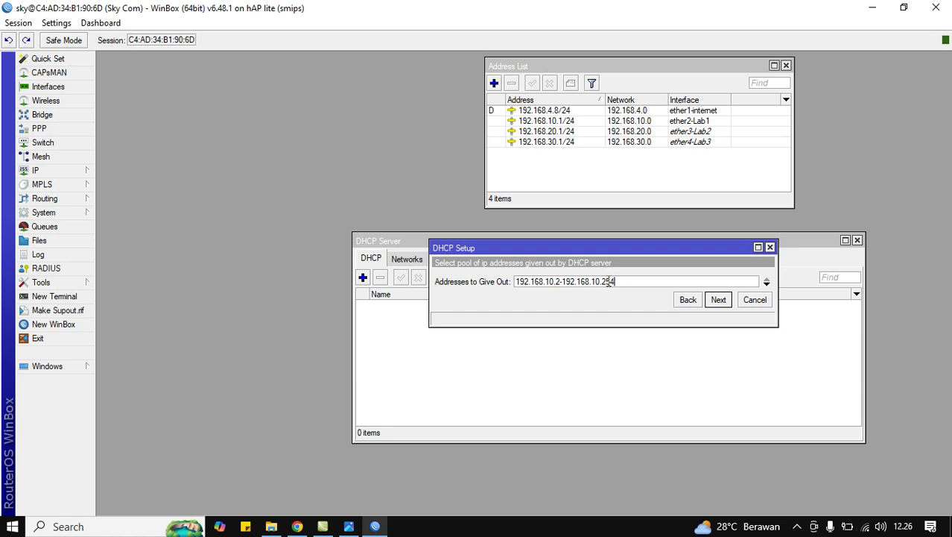
double_click(604, 283)
click(630, 281)
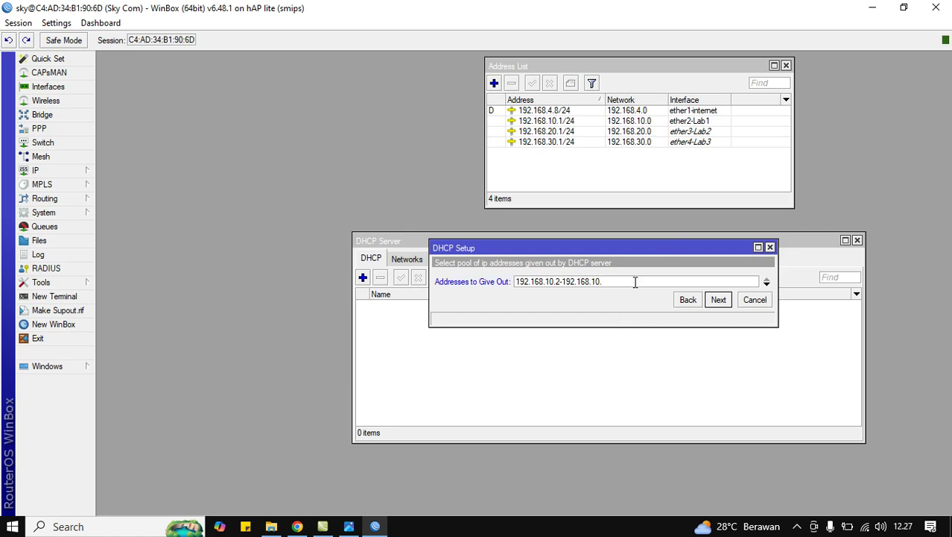
text(100)
click(623, 281)
click(717, 300)
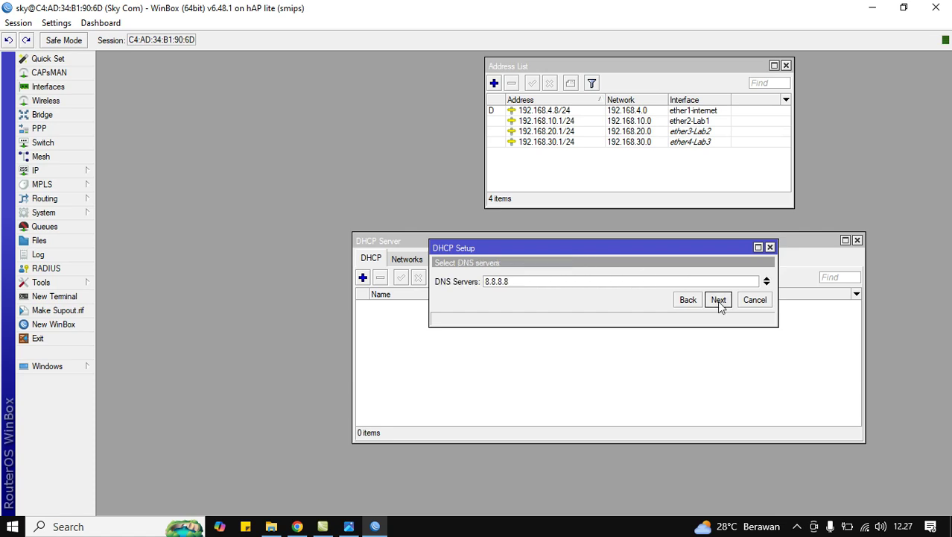
Step: Finish the ether2-Lab1 DHCP setup with DNS server 8.8.8.8 and a lease time of 00:10:00
click(717, 300)
click(716, 301)
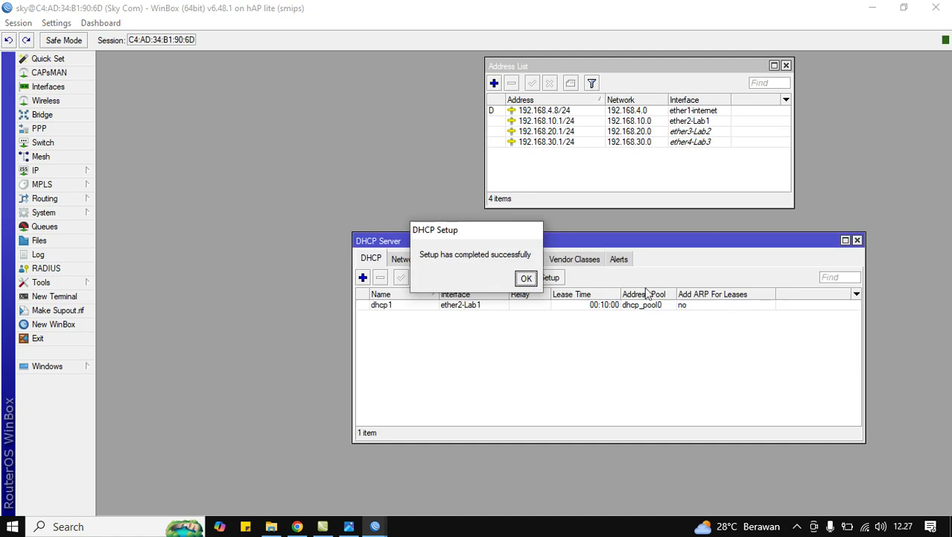
click(531, 281)
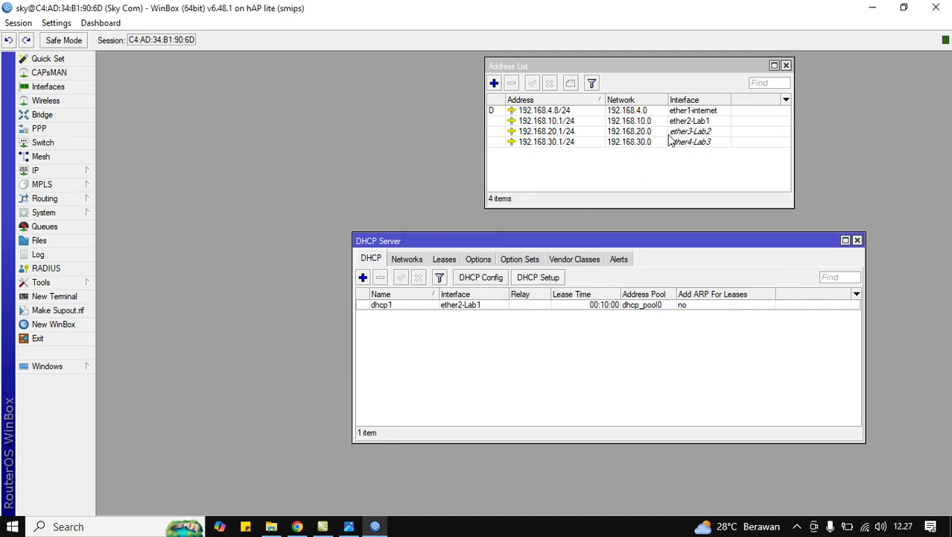
Step: Set up a DHCP server on ether3-Lab2 with the address pool 192.168.20.2-192.168.20.254, accepting the other proposed settings
click(534, 280)
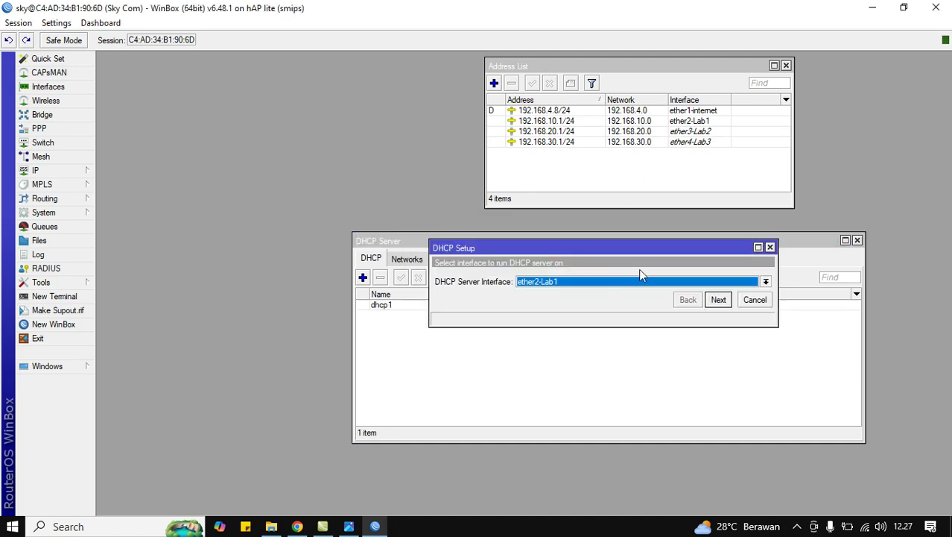
click(606, 281)
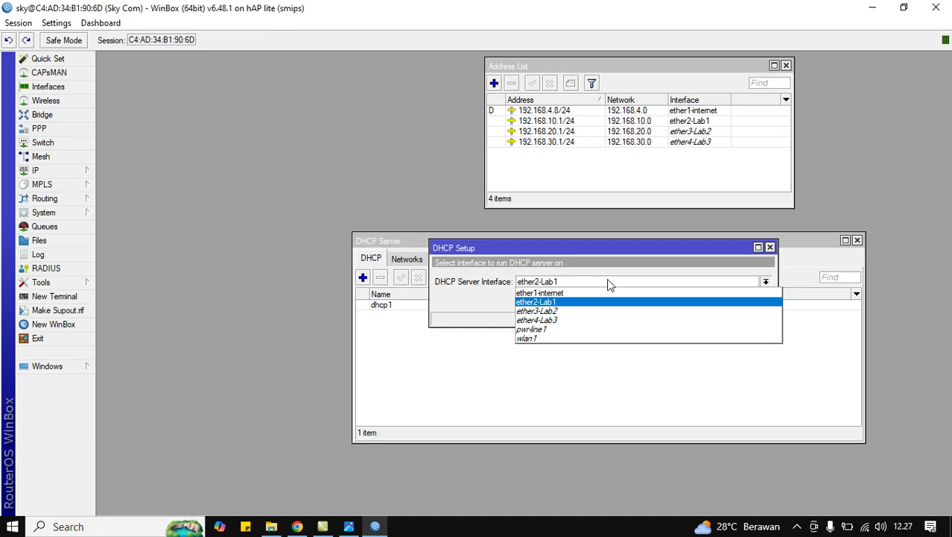
click(574, 312)
click(716, 300)
click(716, 301)
click(716, 300)
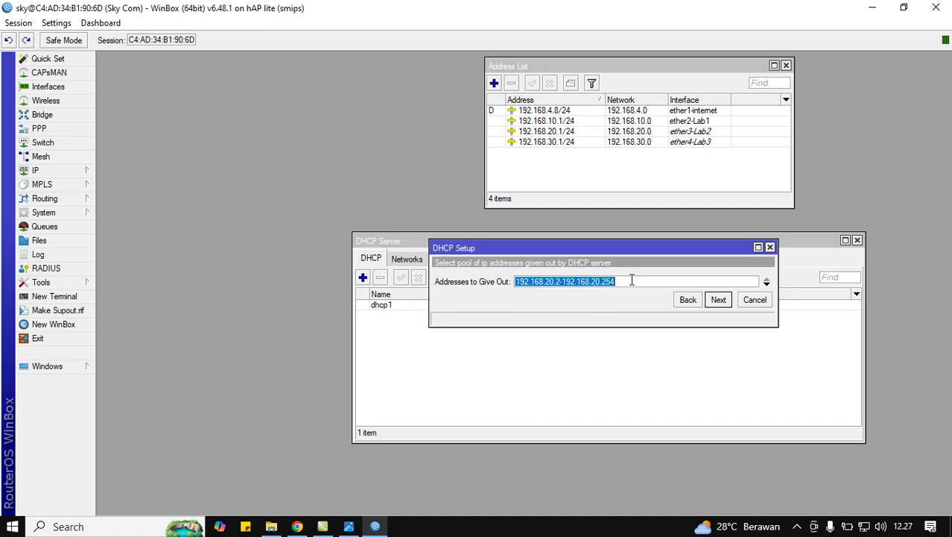
click(718, 300)
click(718, 301)
click(717, 301)
click(526, 279)
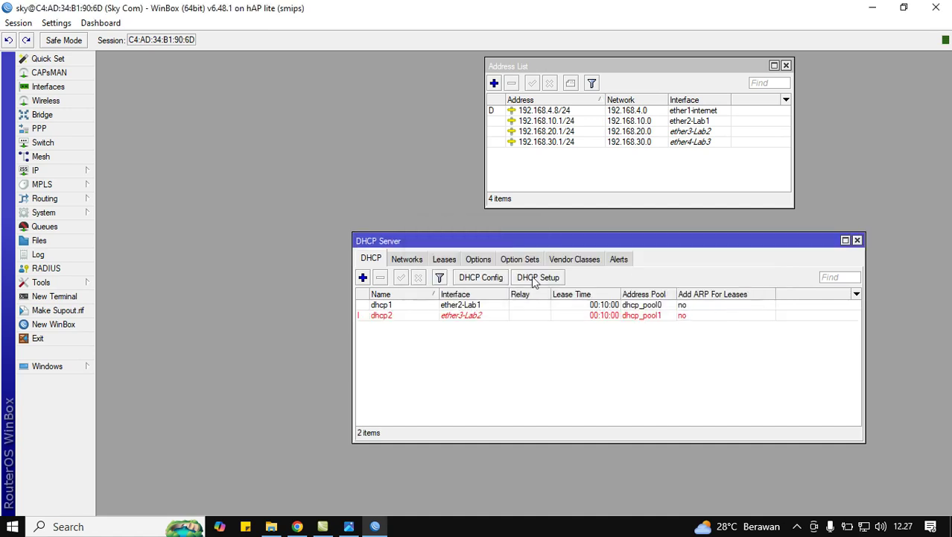
Step: Set up a DHCP server on ether4-Lab3 with the address pool 192.168.30.2-192.168.30.254 and a lease time of 00:10:00
click(542, 277)
click(630, 285)
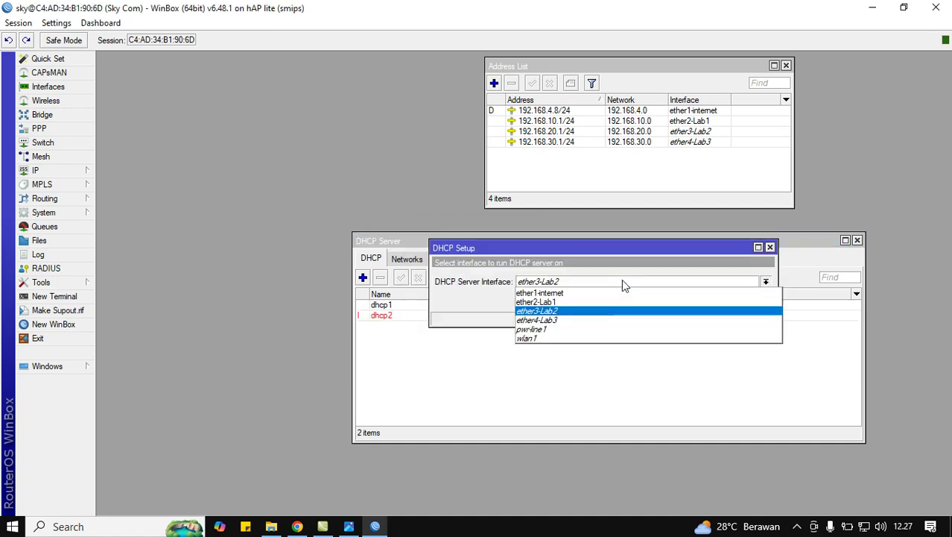
click(598, 321)
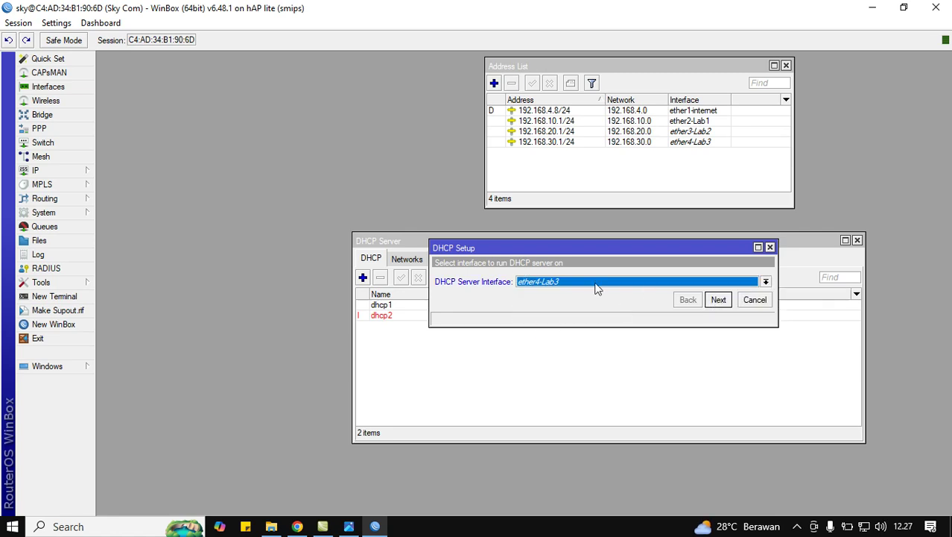
click(718, 299)
click(718, 300)
click(718, 300)
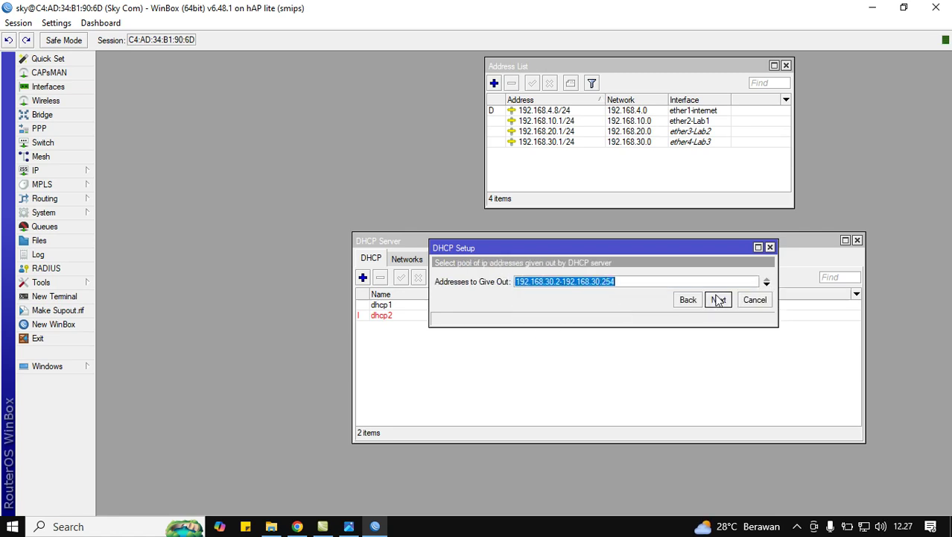
click(718, 299)
click(718, 300)
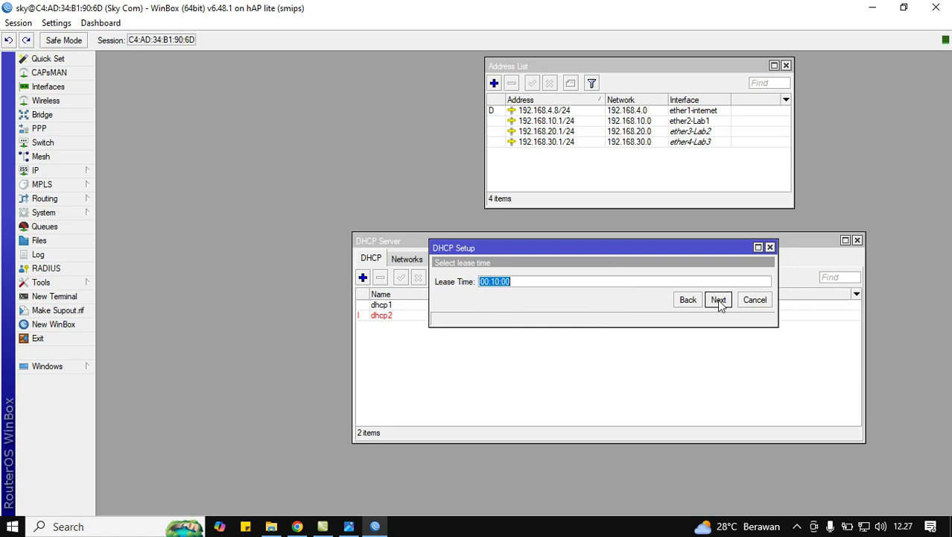
click(718, 299)
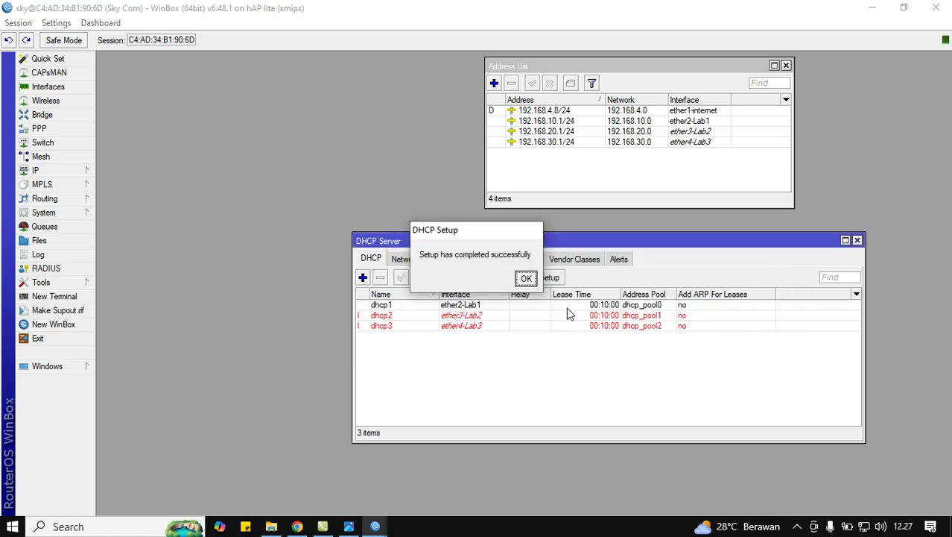
click(527, 280)
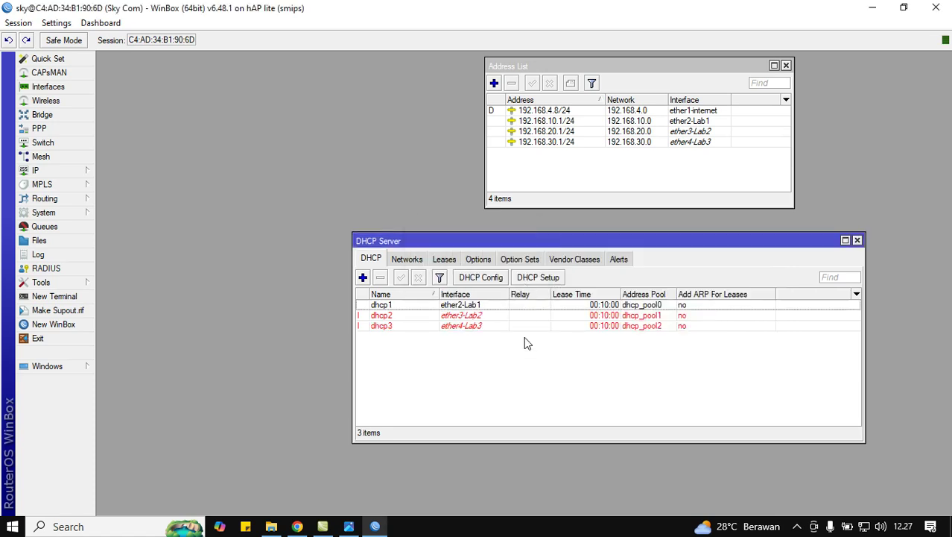
Step: Review the DHCP server entries for the lab interfaces and check the computer's network connection in Windows
click(458, 306)
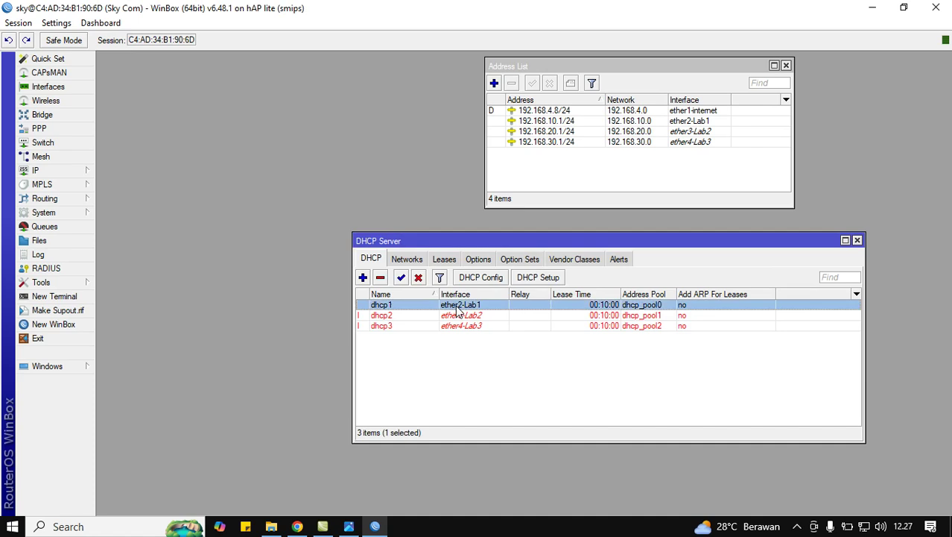
click(459, 318)
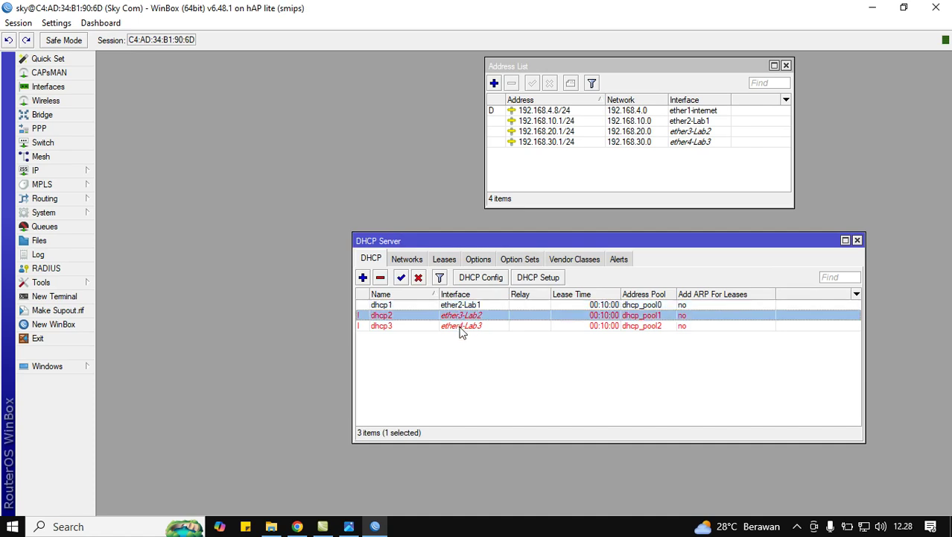
click(460, 337)
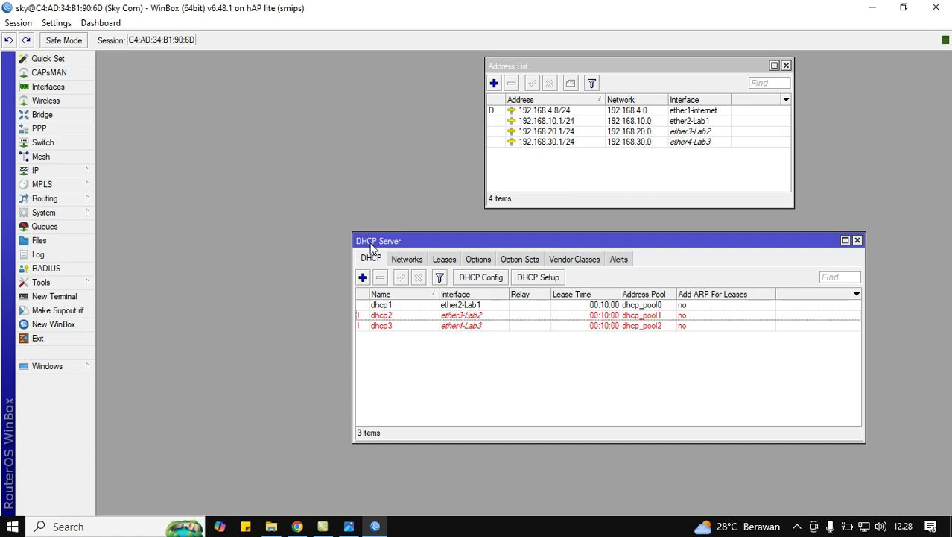
click(864, 526)
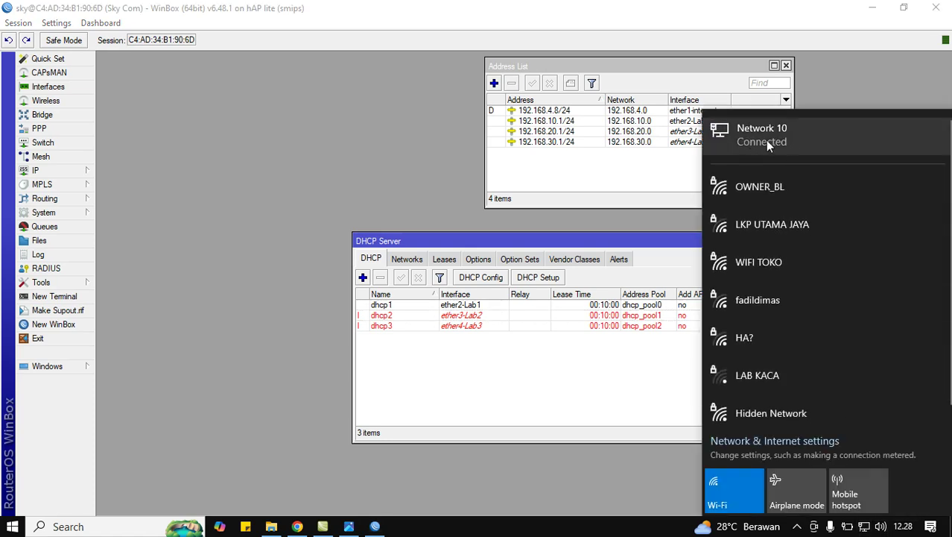
click(632, 242)
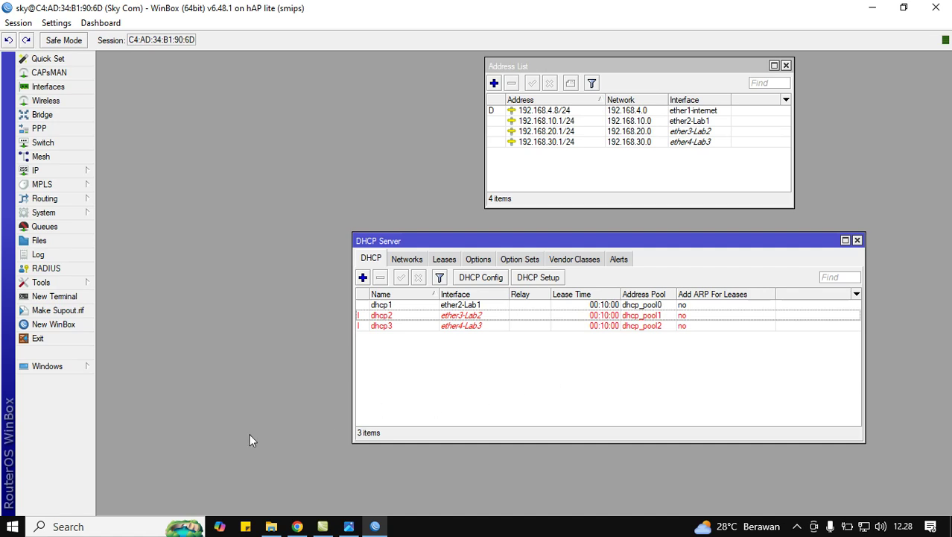
Step: Switch to Control Panel, select the Ethernet adapter in Network Connections, minimize that window, and close the Network and Sharing Center
click(13, 526)
text(CO)
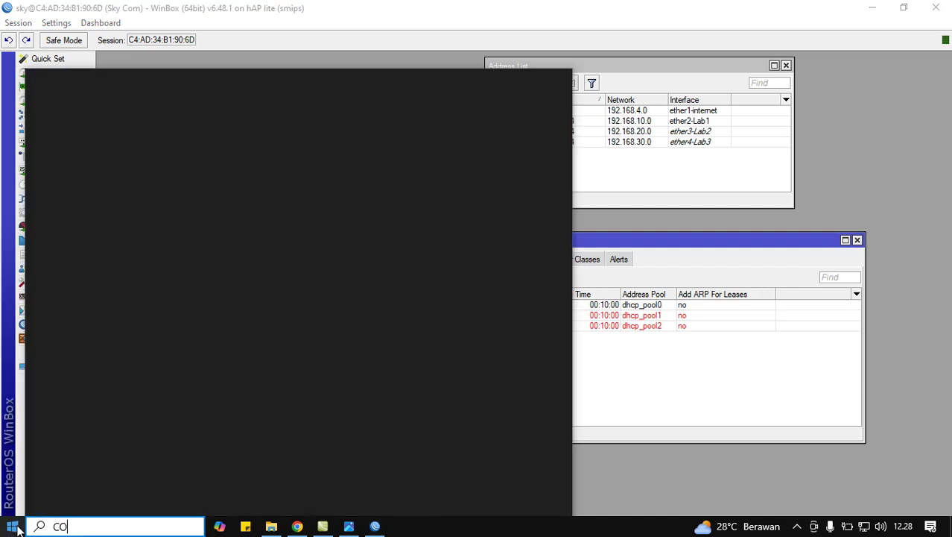
text(NTRO)
key(Return)
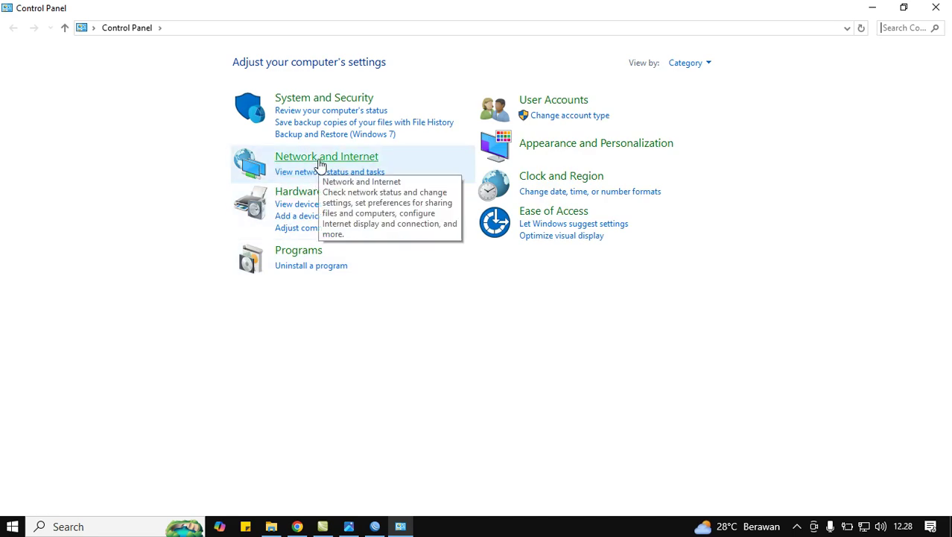
click(321, 159)
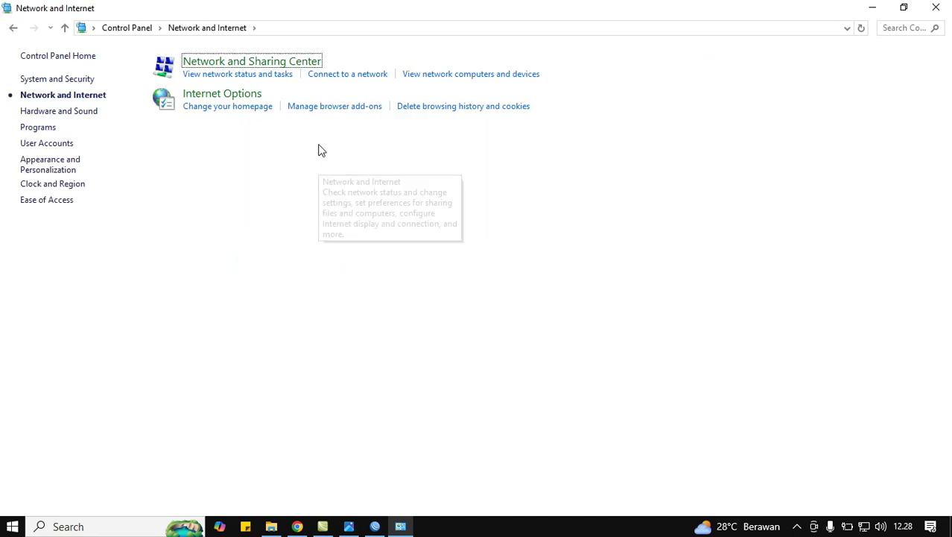
click(251, 82)
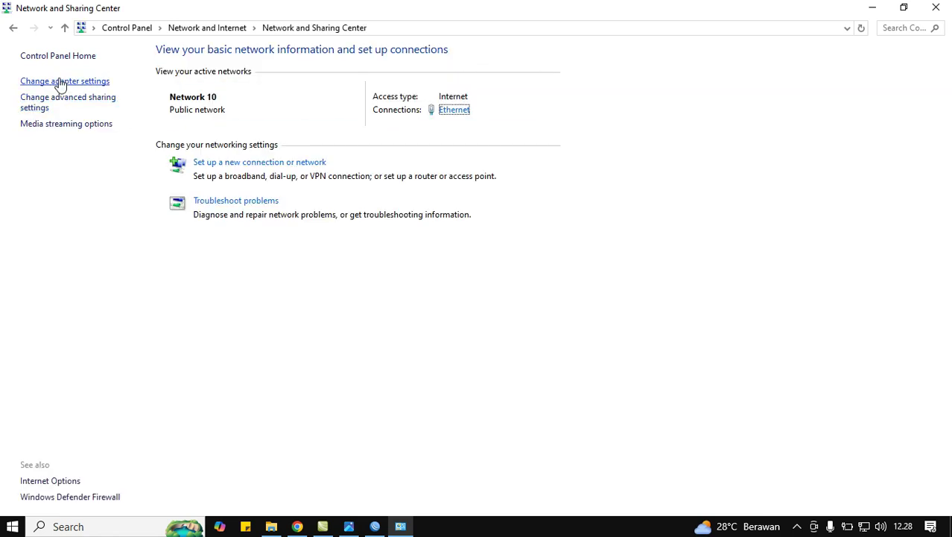
click(66, 82)
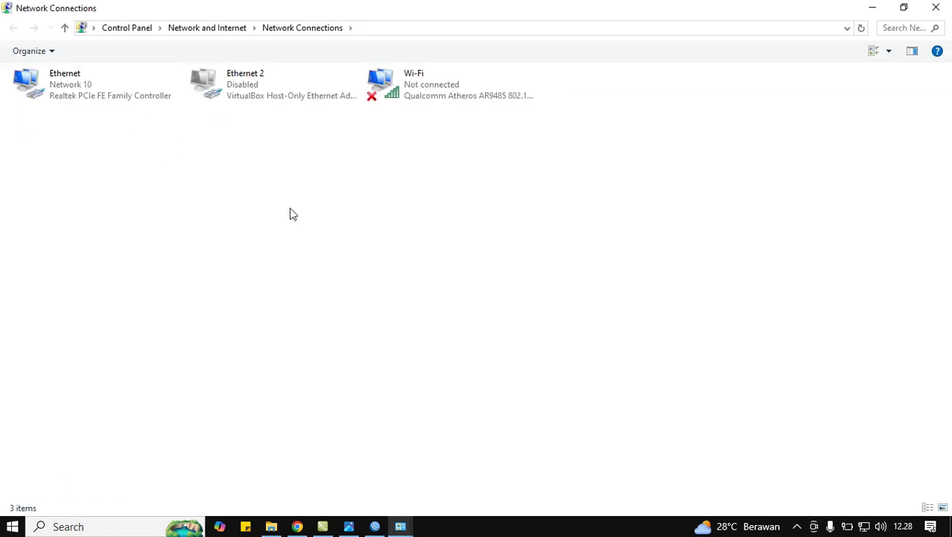
click(68, 88)
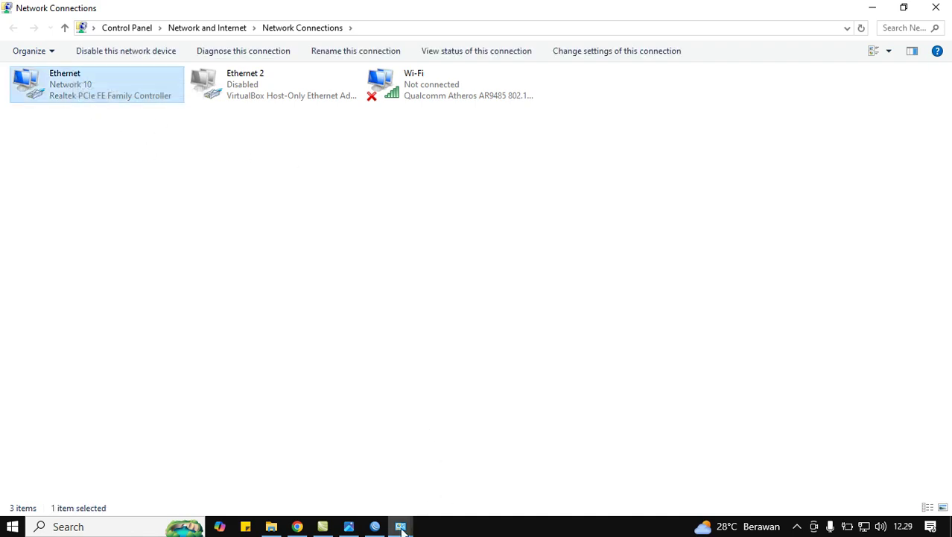
click(870, 7)
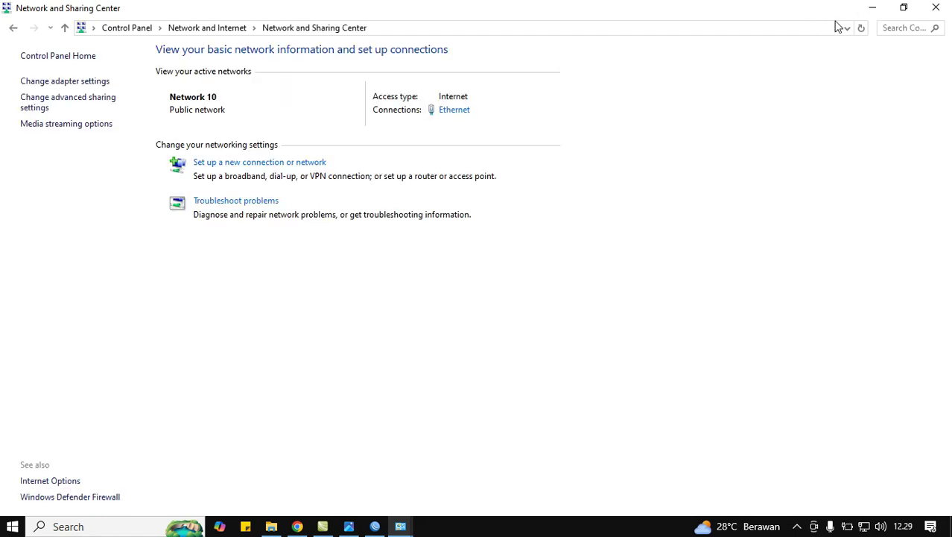
click(942, 6)
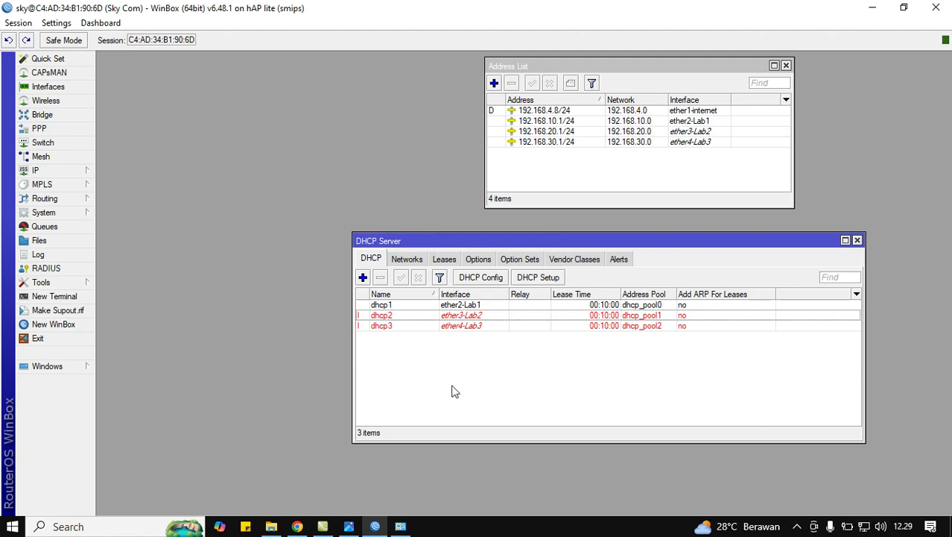
Step: Switch to Network Connections and restart the Ethernet adapter by disabling and re-enabling it
click(404, 527)
click(123, 147)
click(43, 90)
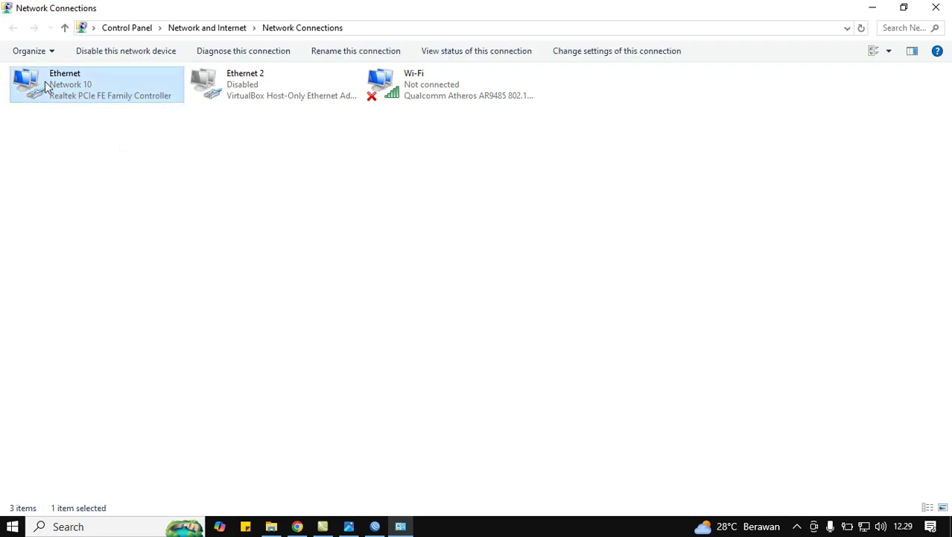
right_click(45, 82)
key(Escape)
right_click(63, 80)
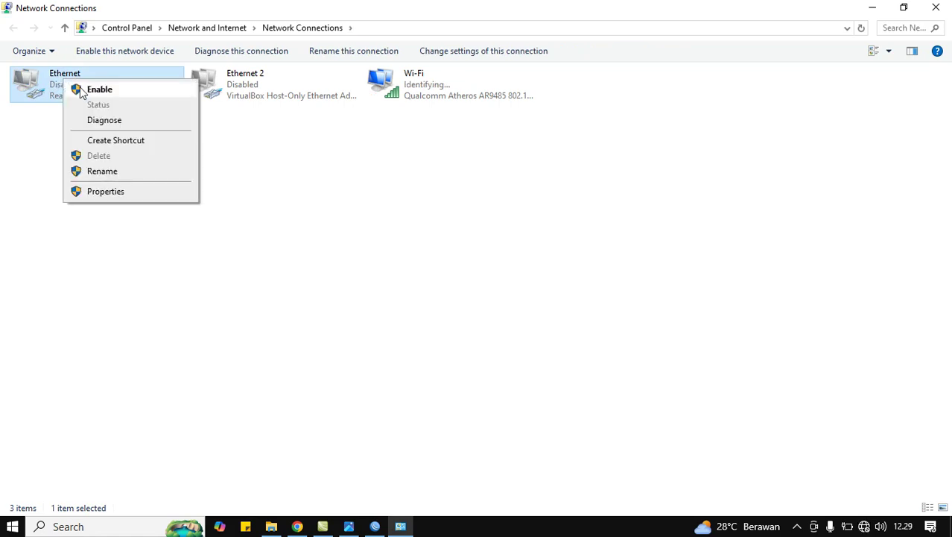
click(82, 91)
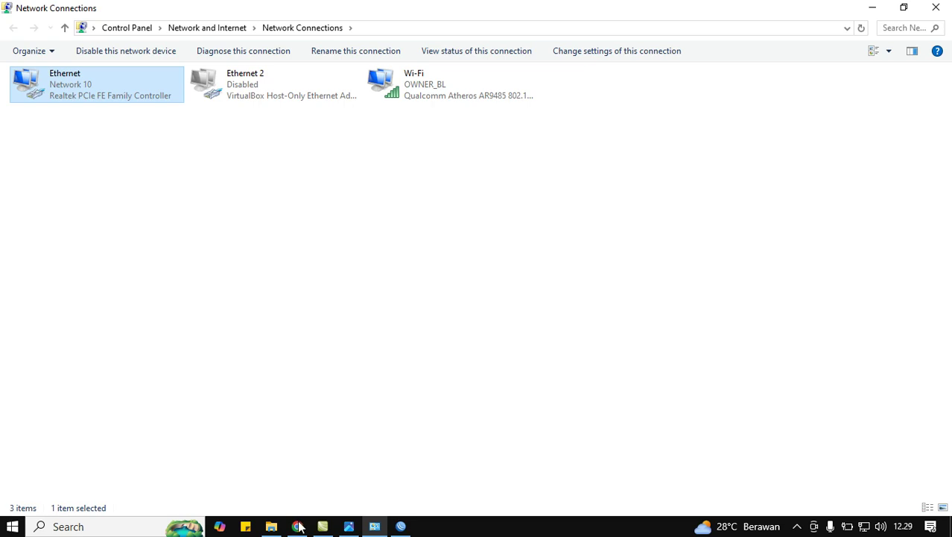
Step: Switch to Chrome, replace the YouTube tab with a new one, search for YT to test internet access, and return to WinBox
mouse_move(299, 527)
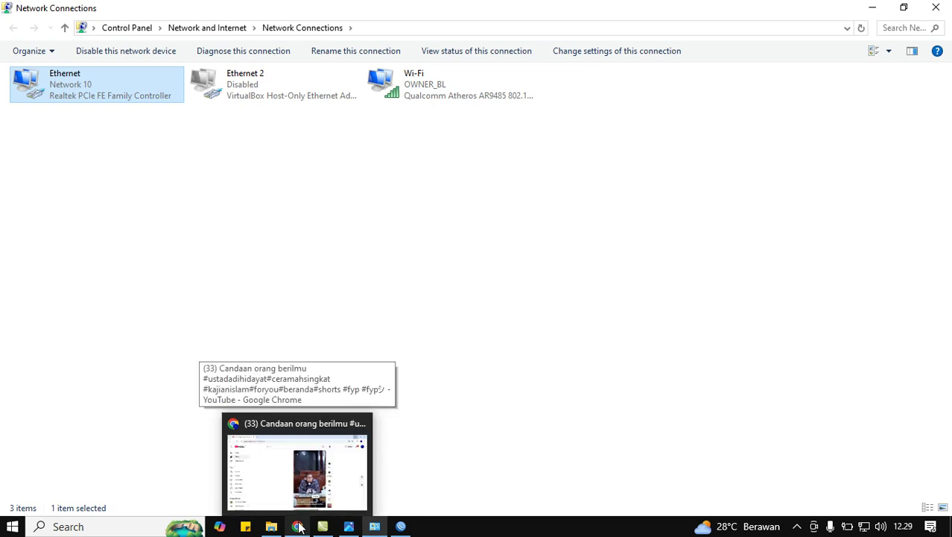
click(282, 459)
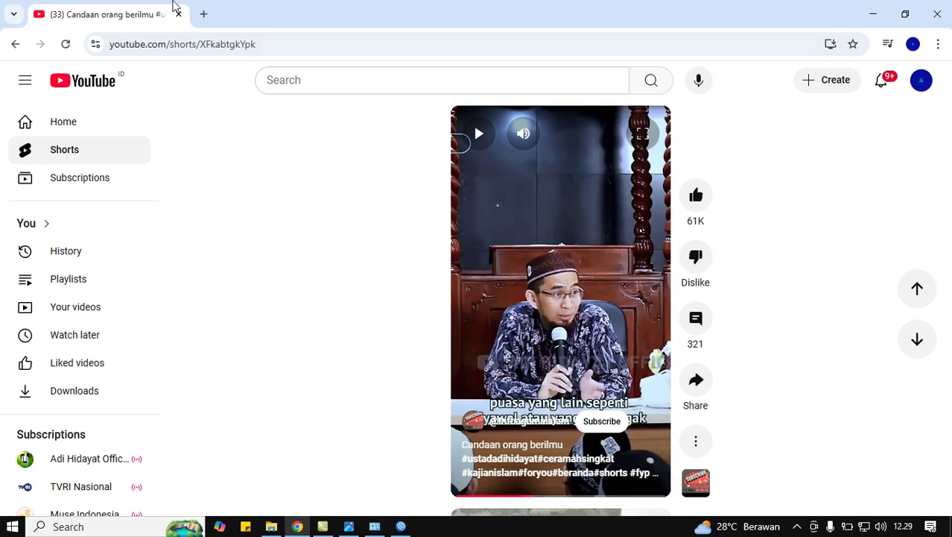
click(204, 13)
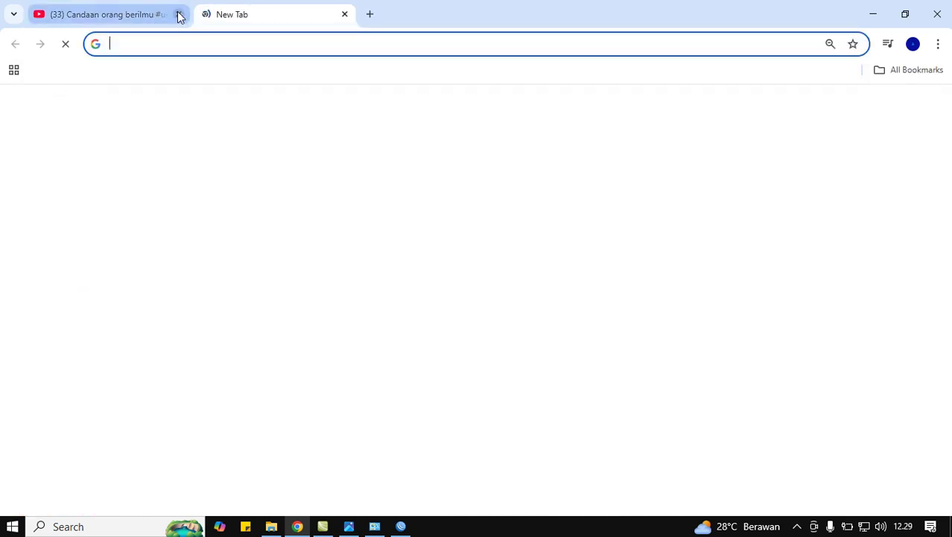
click(179, 14)
text(YT)
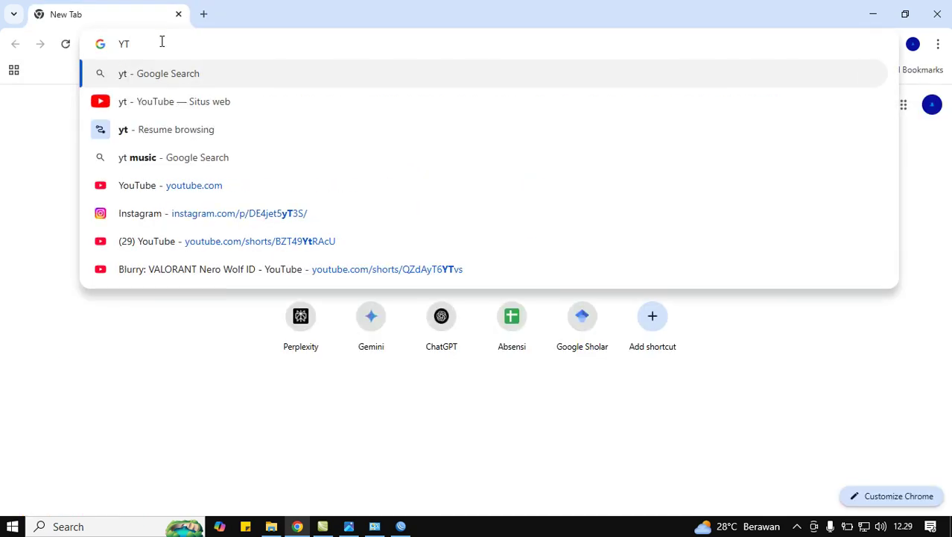
key(Return)
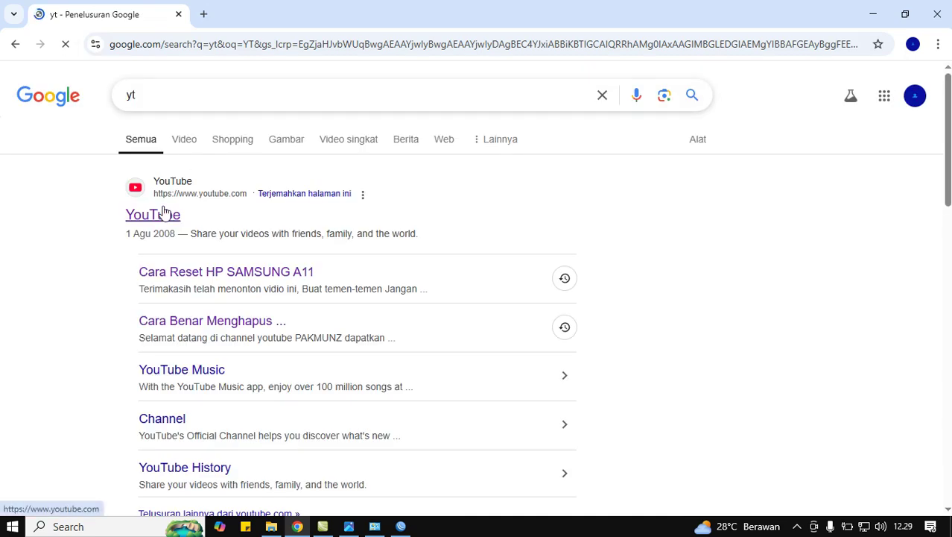
click(873, 13)
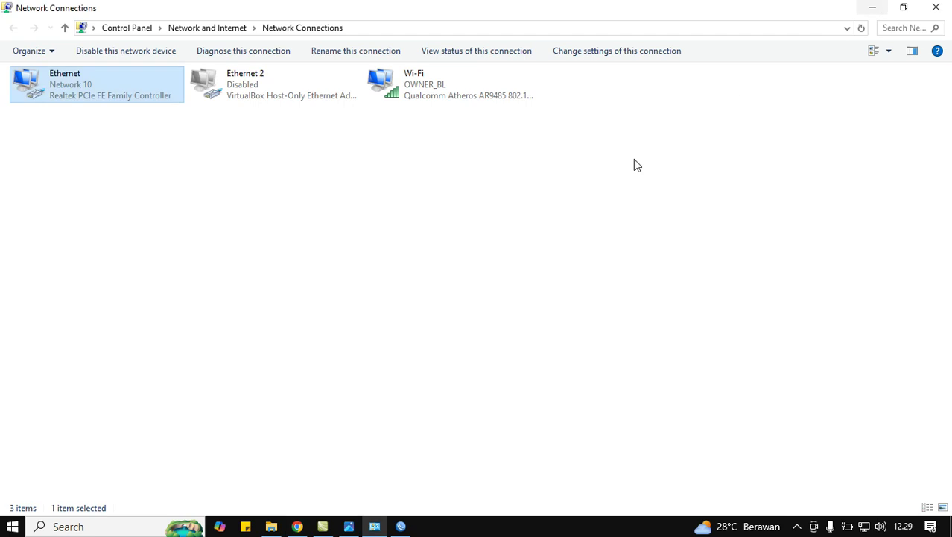
click(873, 7)
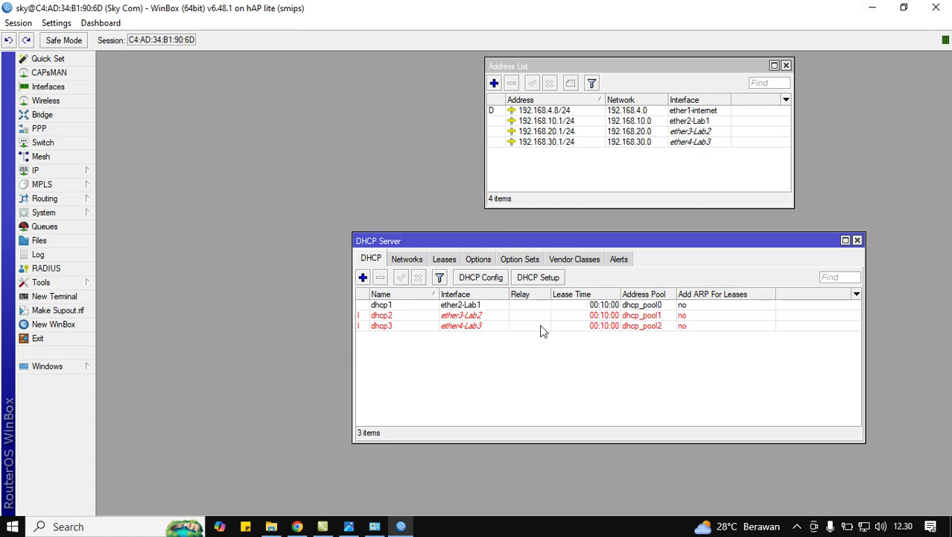
Step: Try to set the relay address of the ether2-Lab1 DHCP server to 0.0.0.0
drag(368, 240, 370, 241)
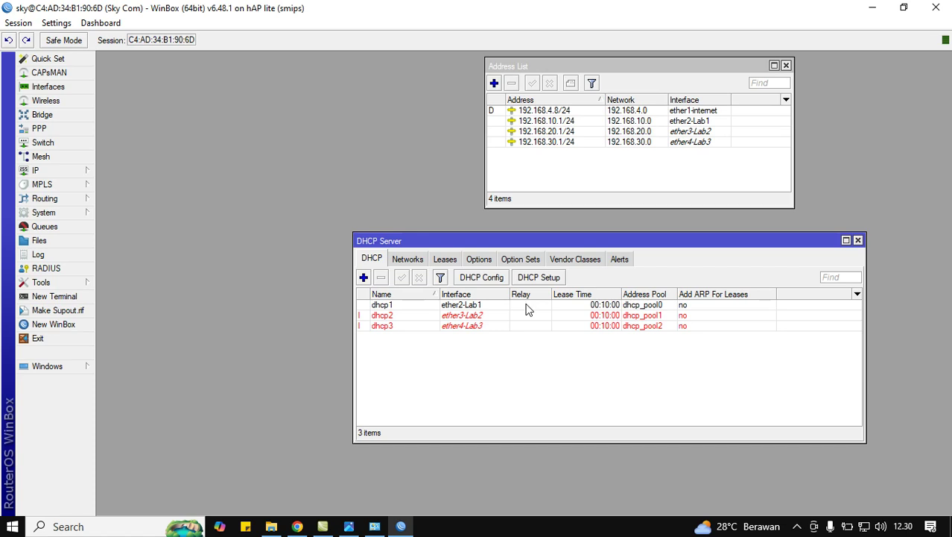
double_click(526, 305)
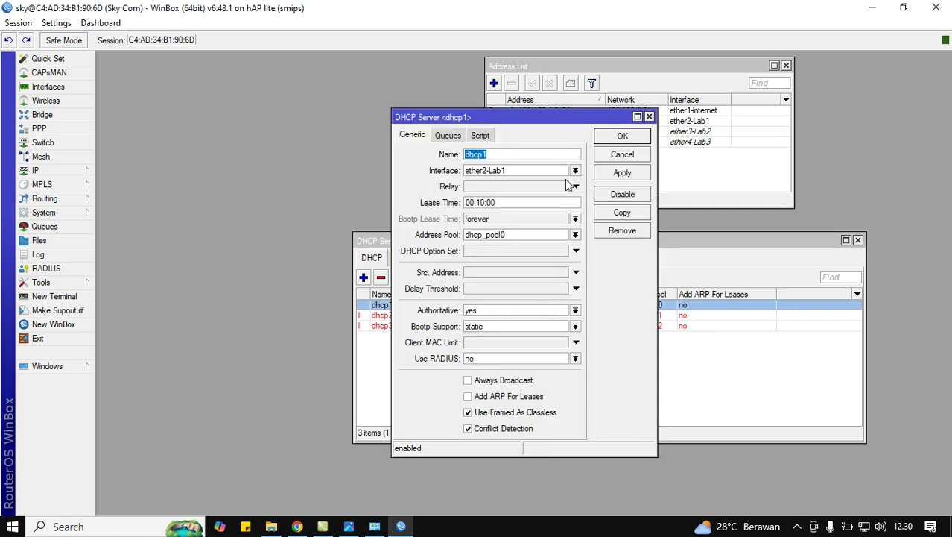
click(576, 187)
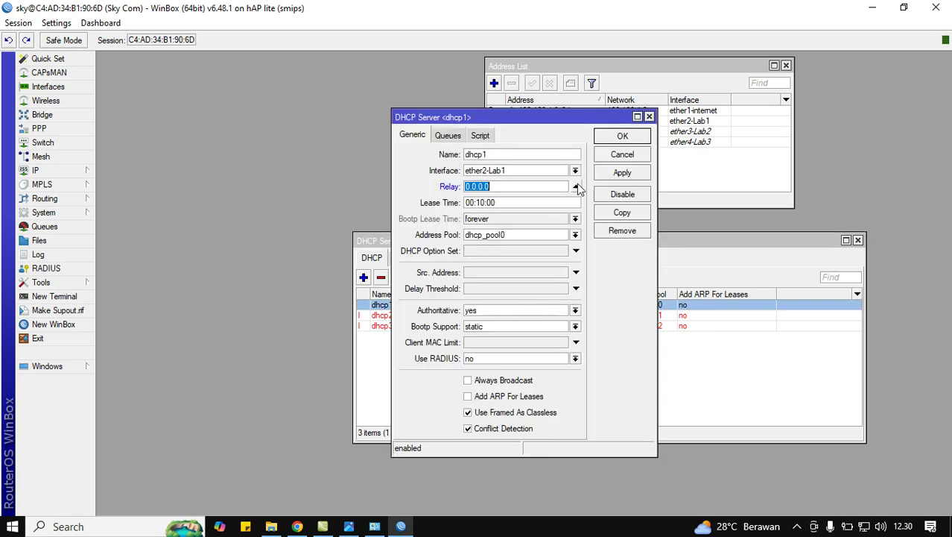
click(620, 137)
Step: Set the relay address of the ether2-Lab1 DHCP server to 1.0.0.0
double_click(543, 304)
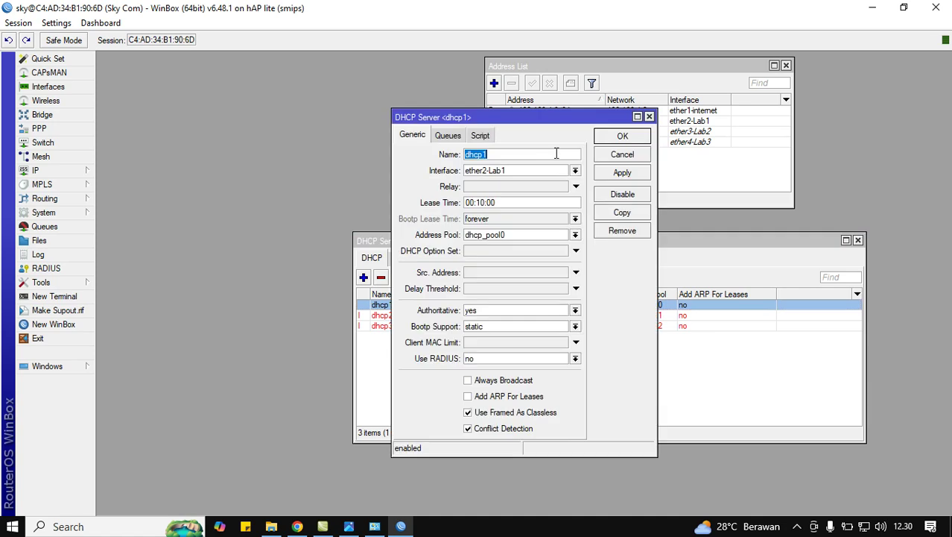
click(575, 186)
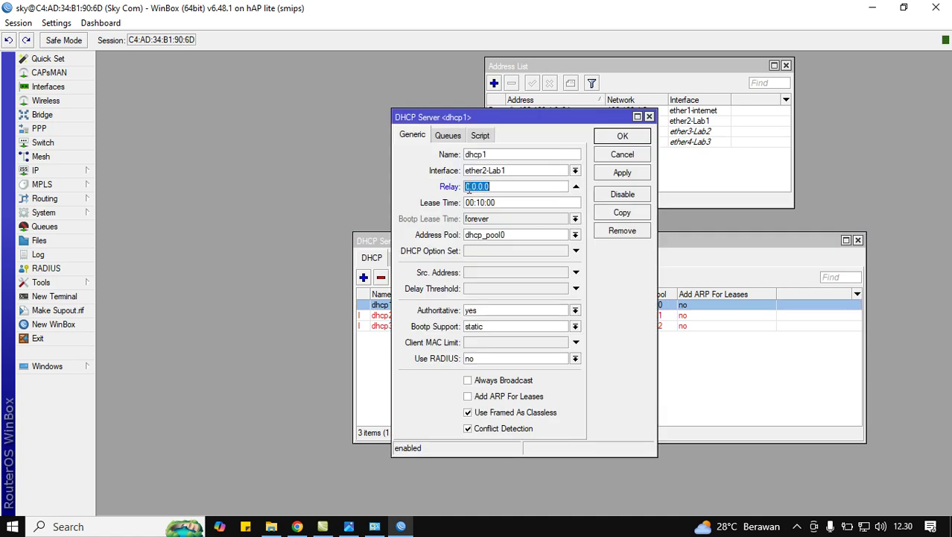
double_click(469, 187)
text(1)
click(620, 136)
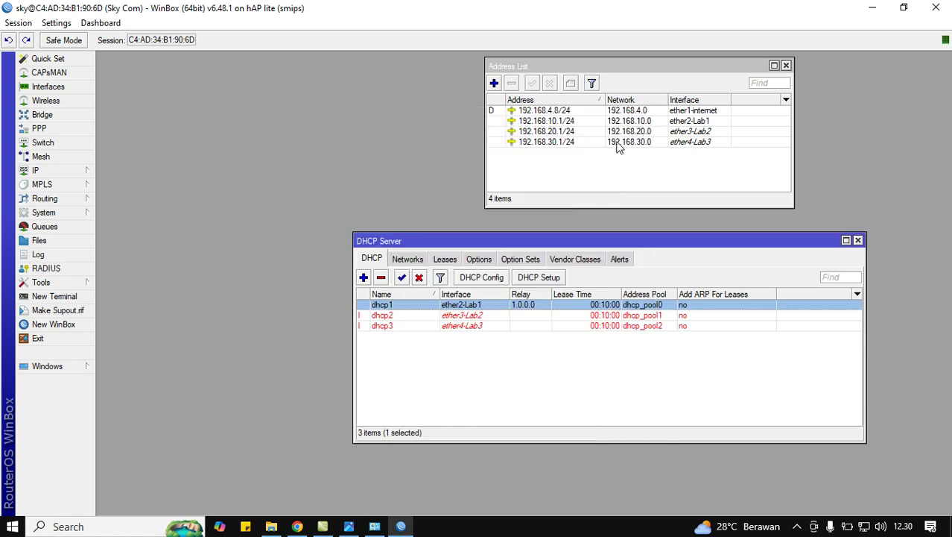
Step: Remove the relay address from the ether2-Lab1 DHCP server and apply the change
double_click(521, 306)
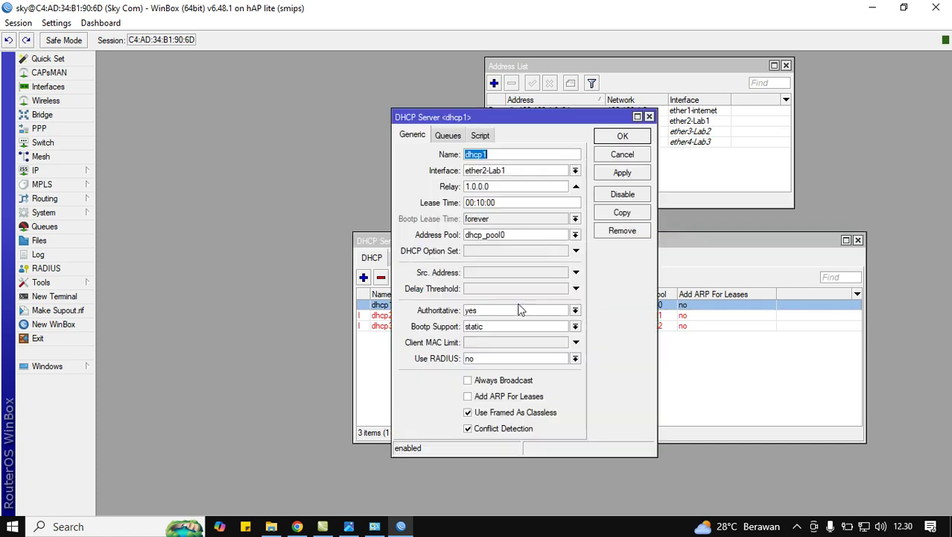
click(576, 186)
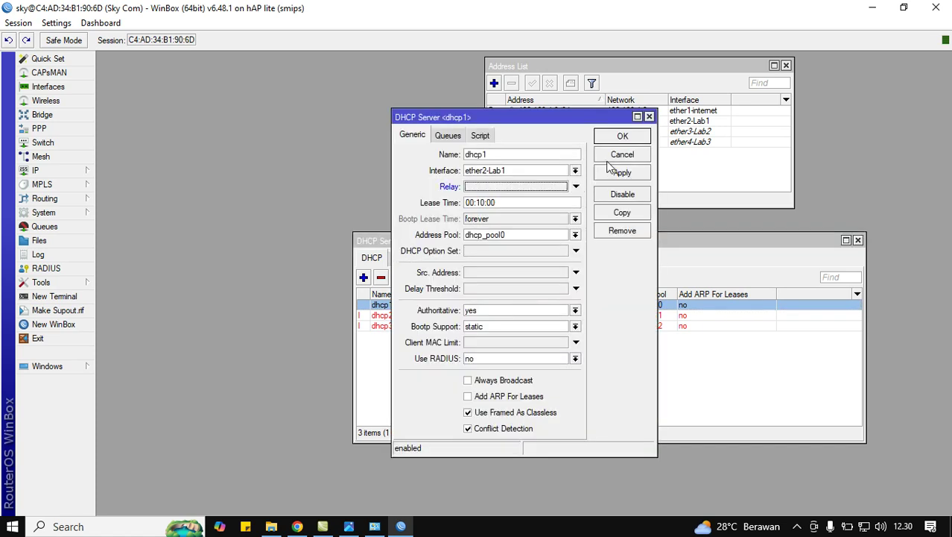
click(619, 136)
click(515, 358)
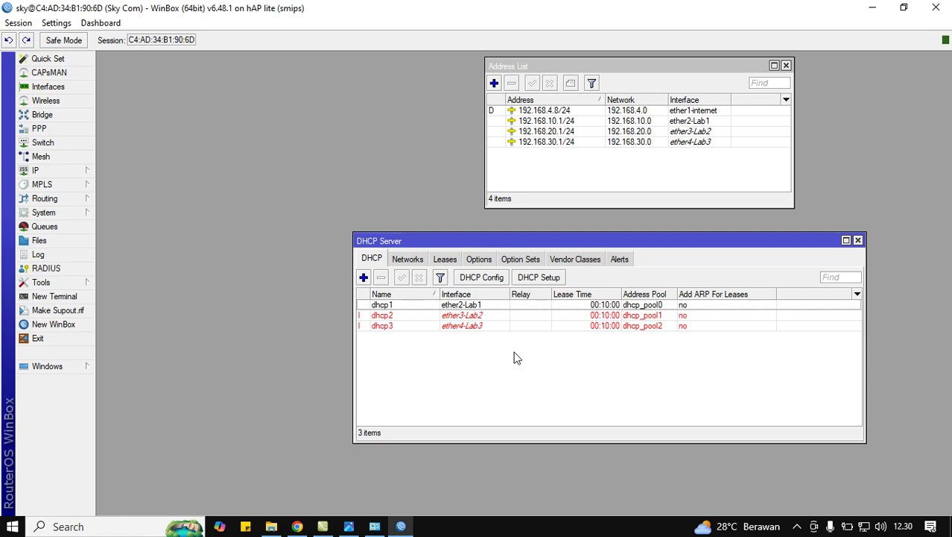